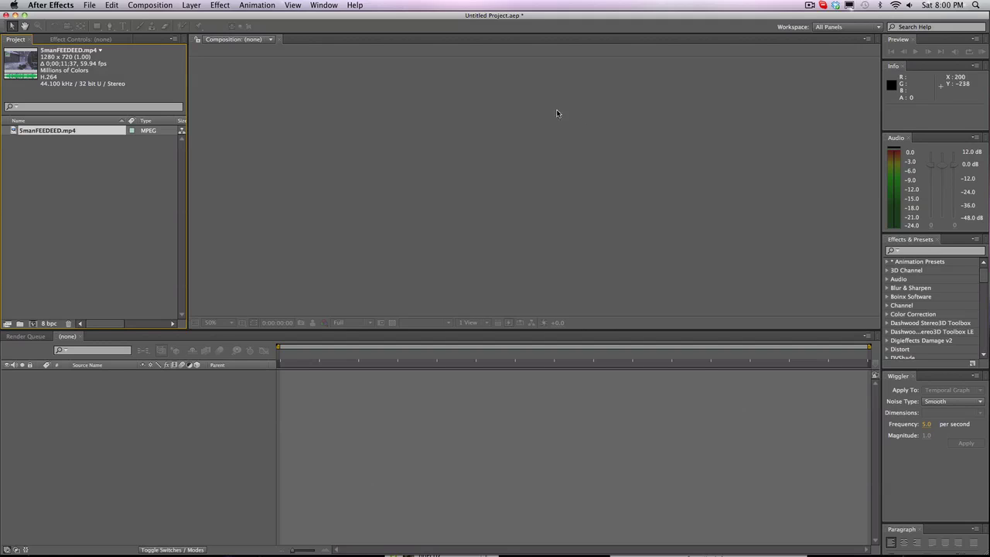
- Create a 5manFEEDEED composition from the 5manFEEDEED.mp4 footage
left_click(81, 170)
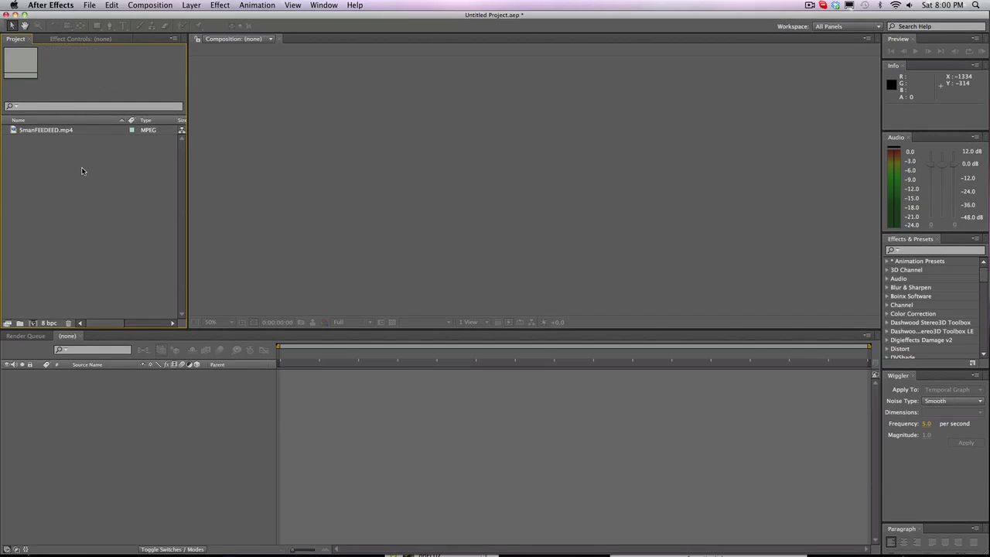
left_click(52, 132)
left_click_drag(14, 132, 30, 159)
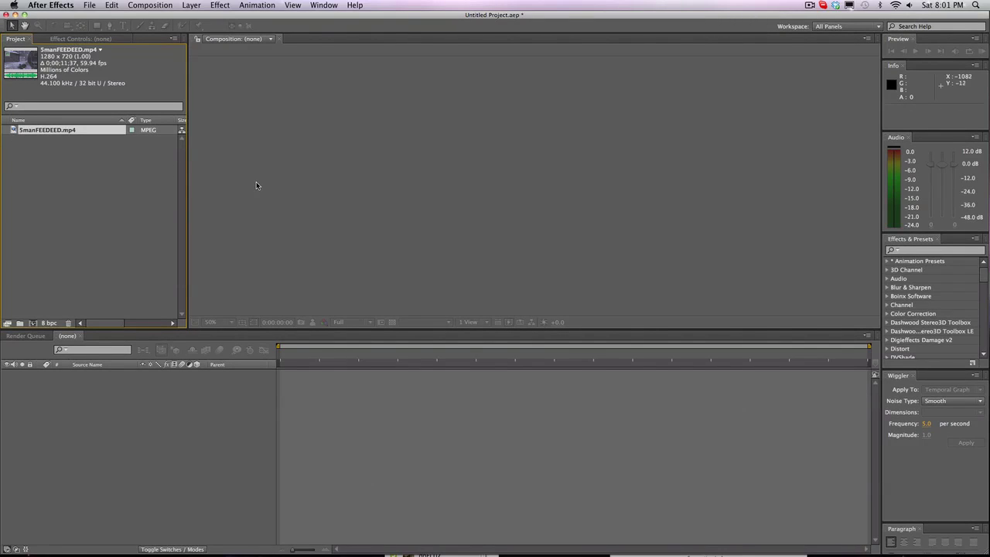
left_click(78, 187)
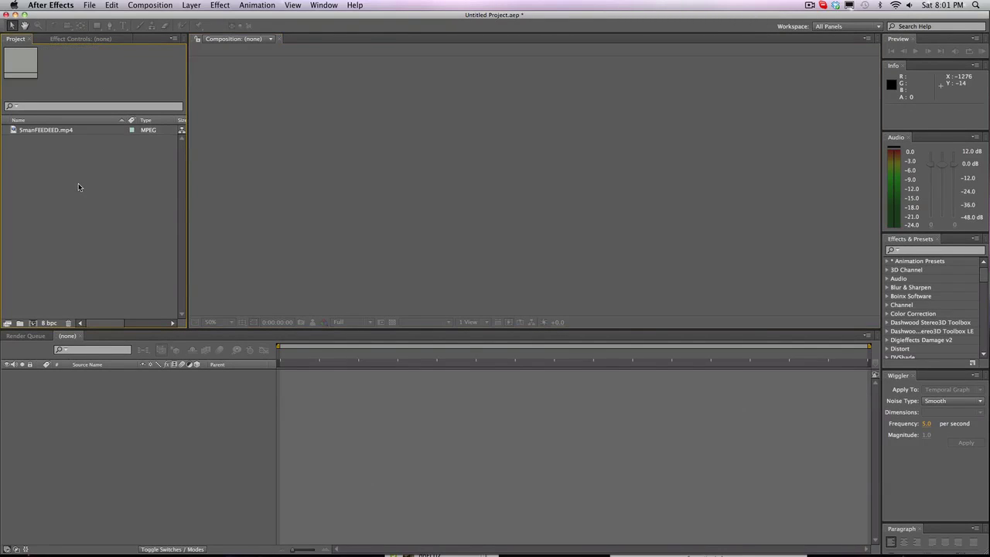
left_click(43, 132)
left_click_drag(41, 132, 33, 322)
- Move the current time to 0;00;00;28 and filter the effects library for sharpen
left_click(387, 197)
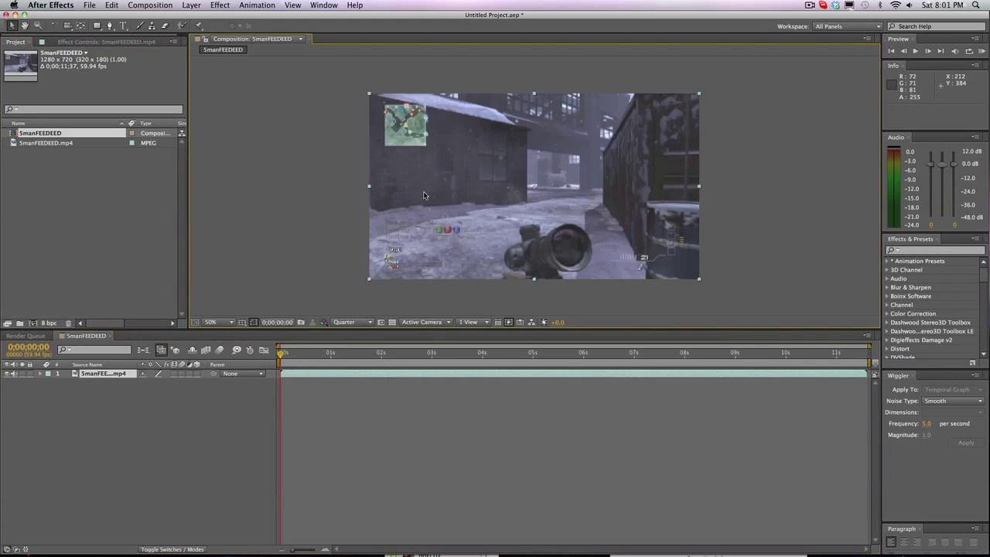
left_click(325, 353)
left_click_drag(326, 353, 303, 356)
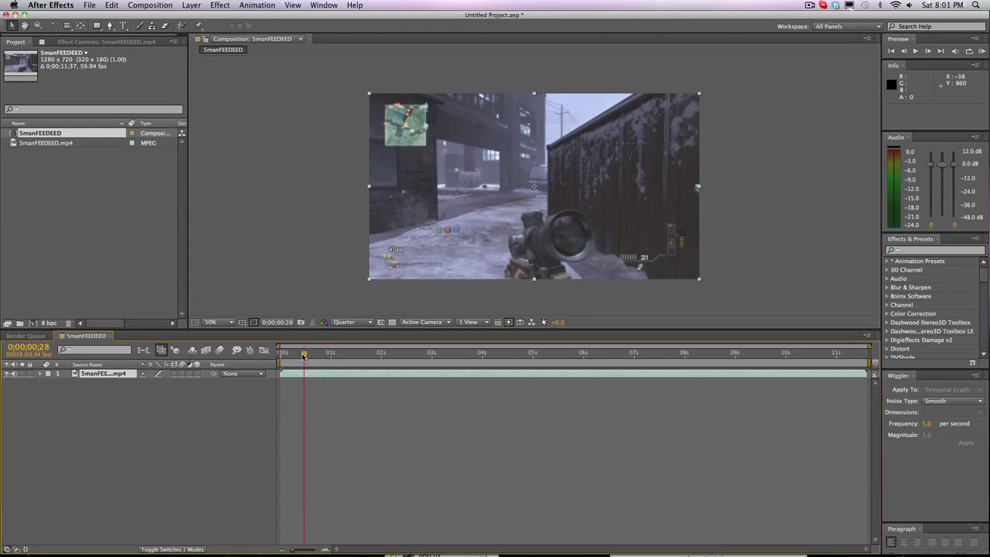
left_click(276, 269)
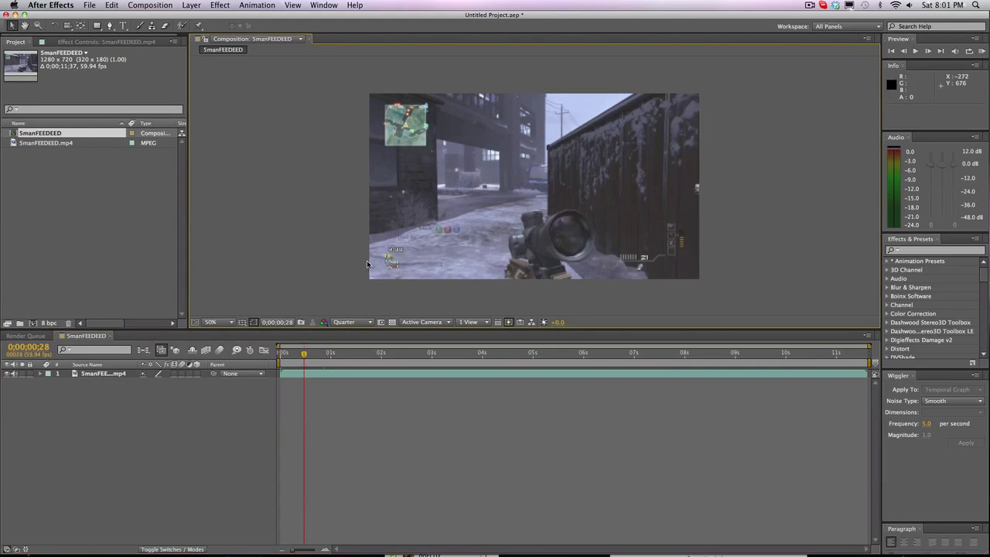
left_click(934, 249)
type("sharpen")
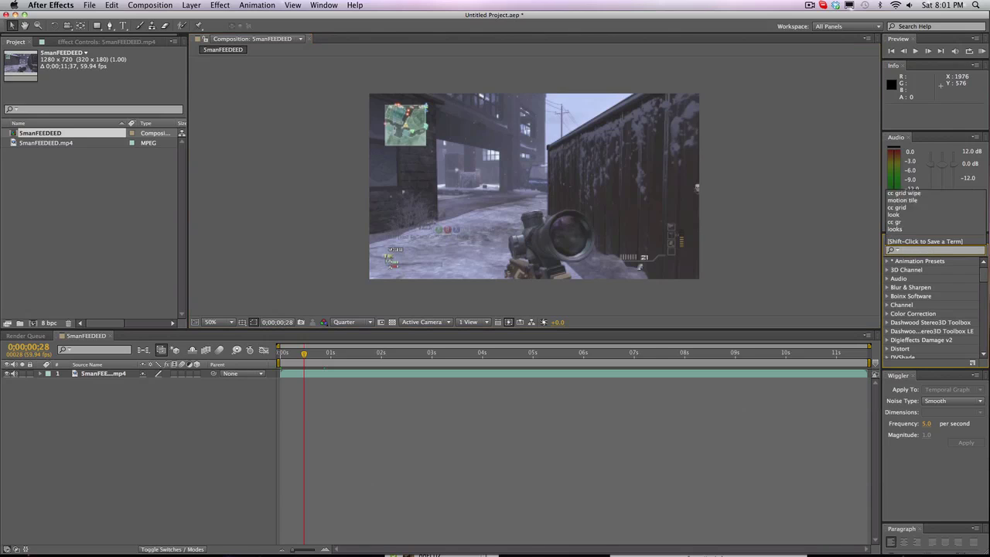
- Apply Sharpen to the gameplay layer with Sharpen Amount 5, then show the empty render queue
left_click_drag(920, 269, 584, 197)
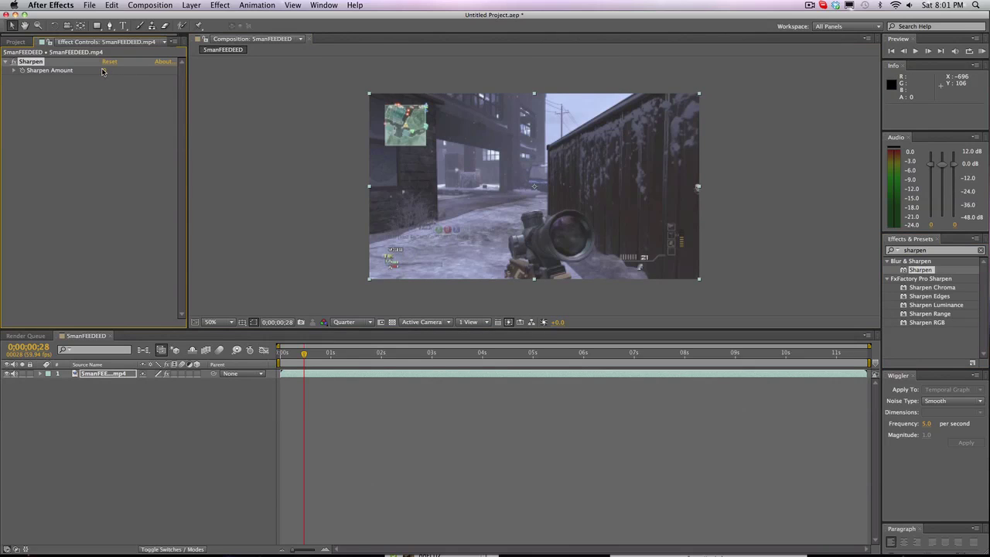
left_click_drag(107, 70, 110, 71)
left_click(106, 71)
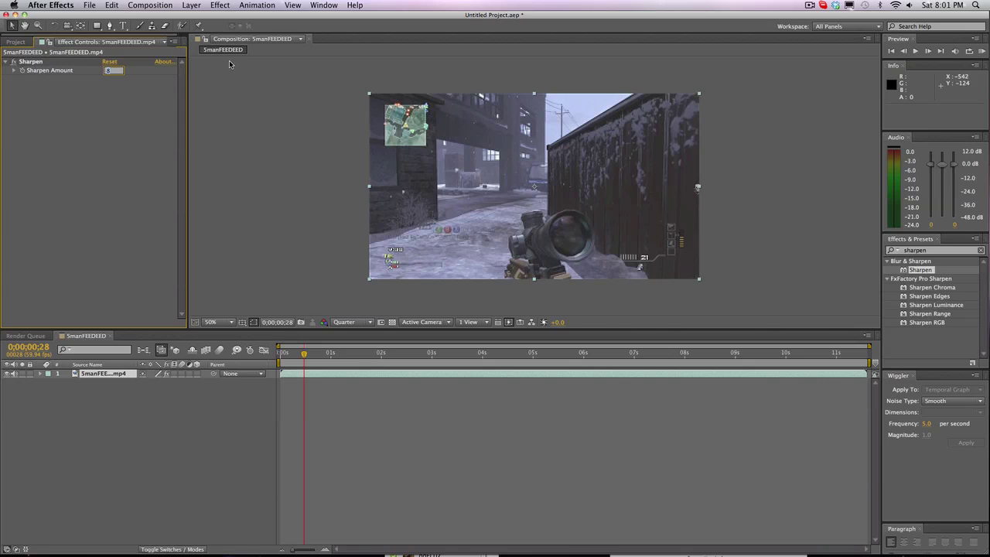
key("Return")
left_click(178, 458)
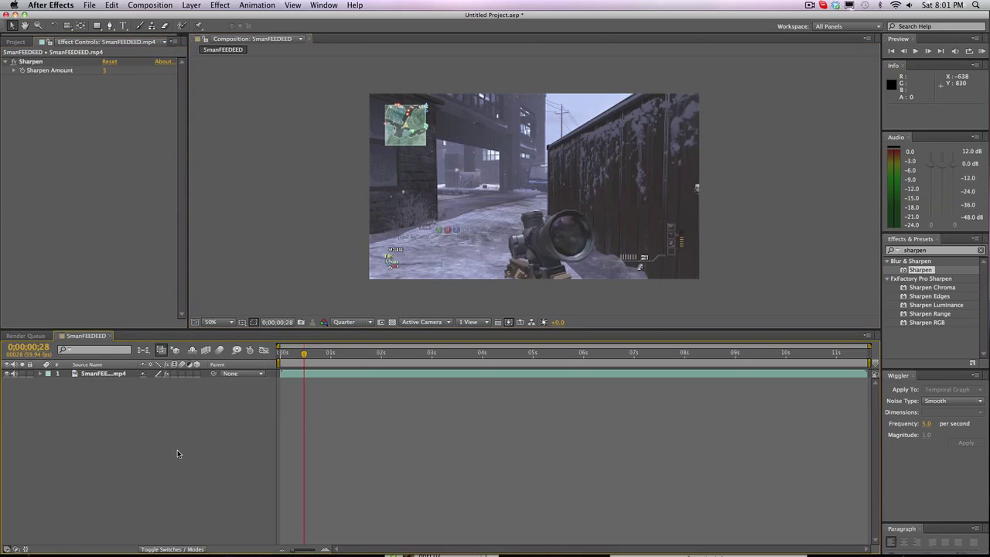
left_click(26, 337)
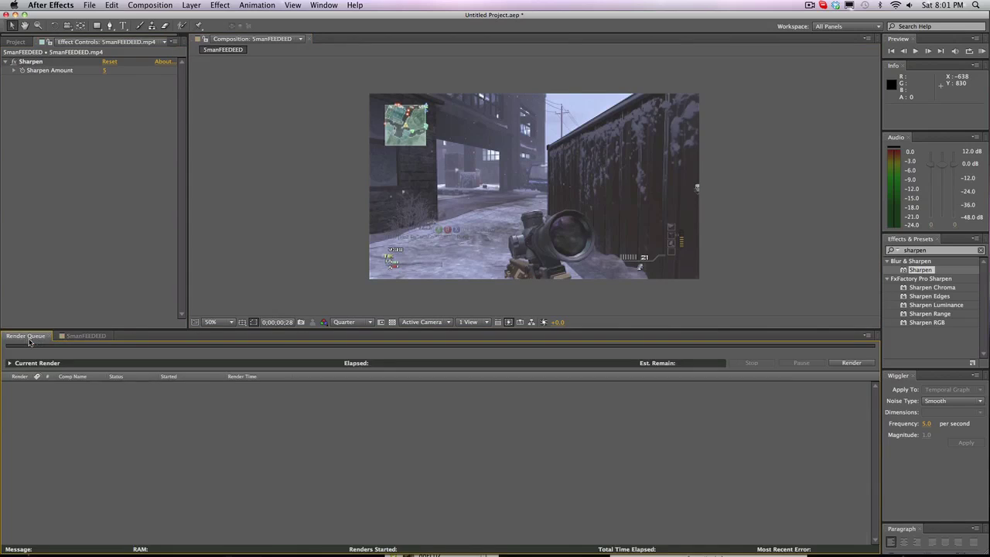
- Add the 5manFEEDEED comp to the render queue, leaving Best Settings unchanged, then return to its timeline
left_click(81, 336)
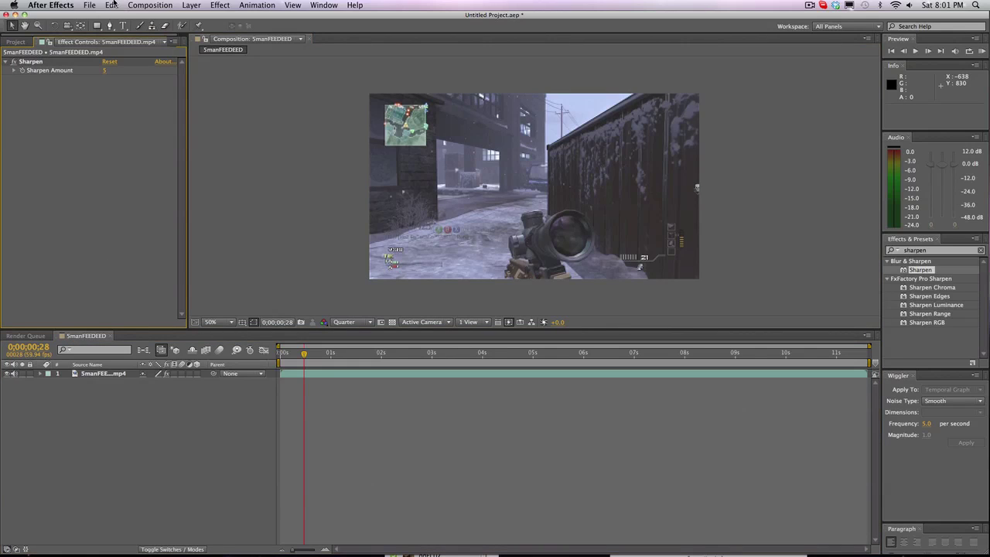
left_click(112, 5)
mouse_move(150, 4)
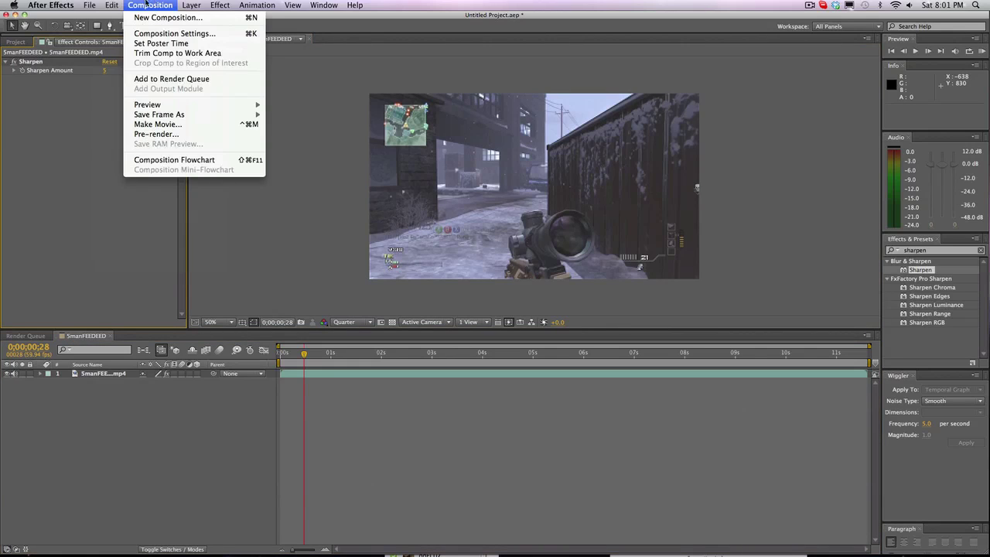
left_click(169, 79)
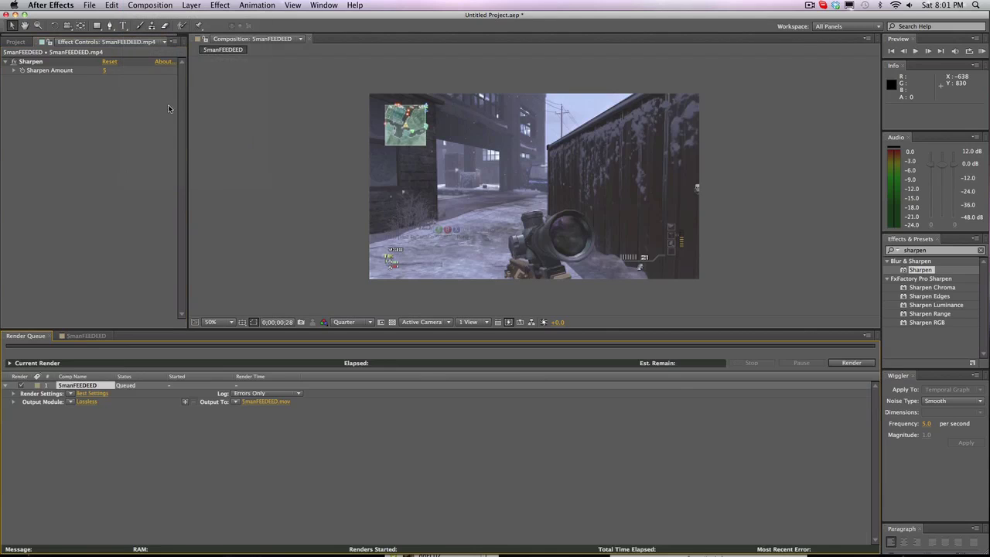
left_click(93, 393)
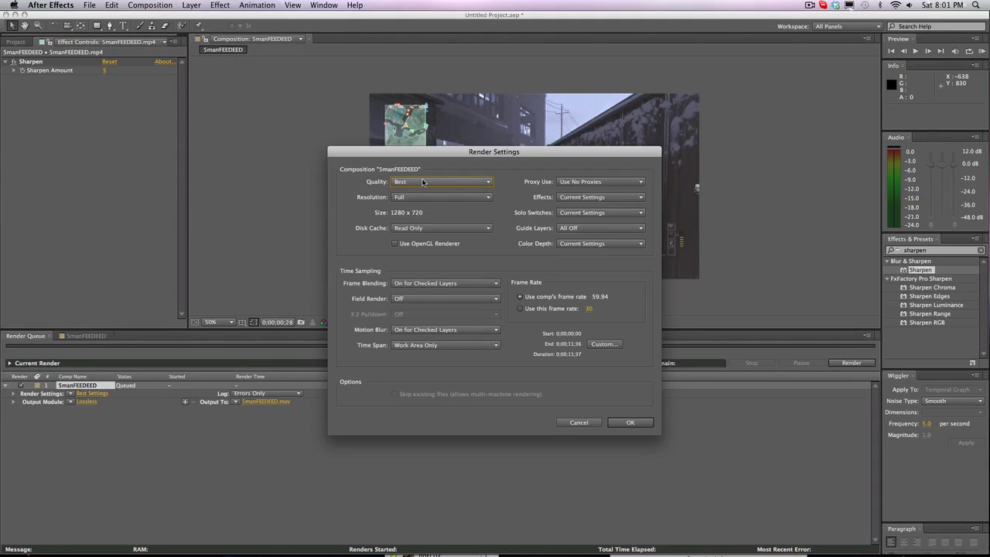
left_click(574, 423)
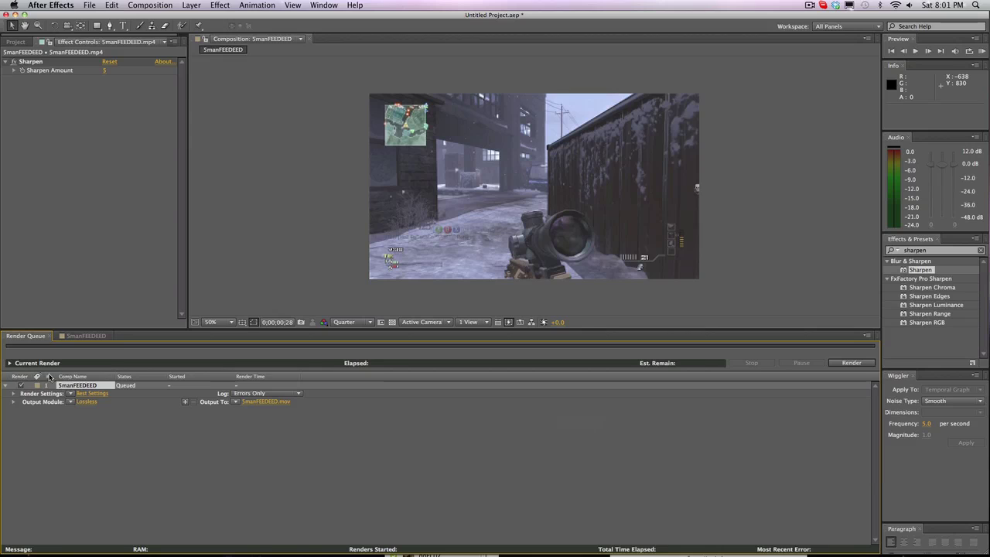
left_click(78, 336)
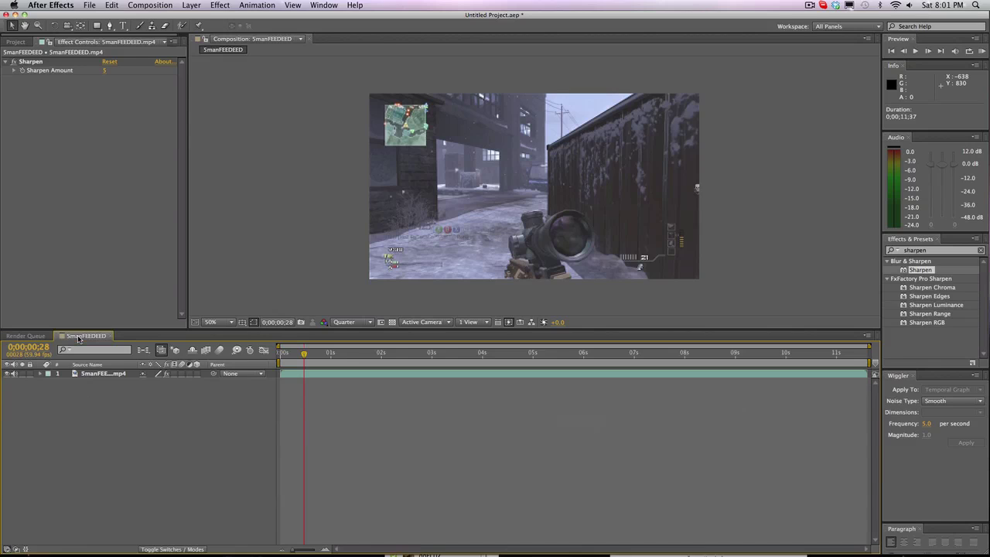
- Search the effects library and apply the baker preset to the gameplay layer
left_click(117, 135)
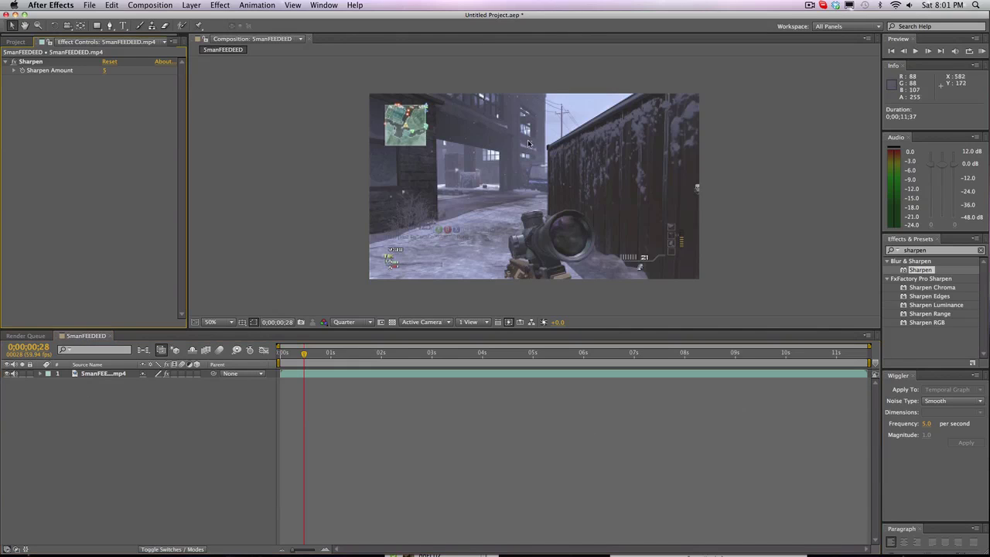
left_click(980, 249)
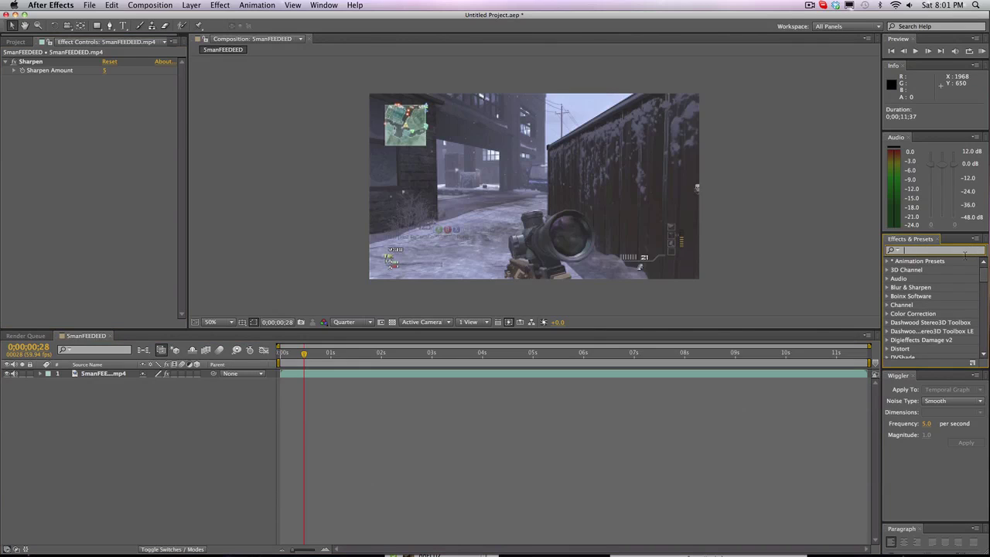
type("cc")
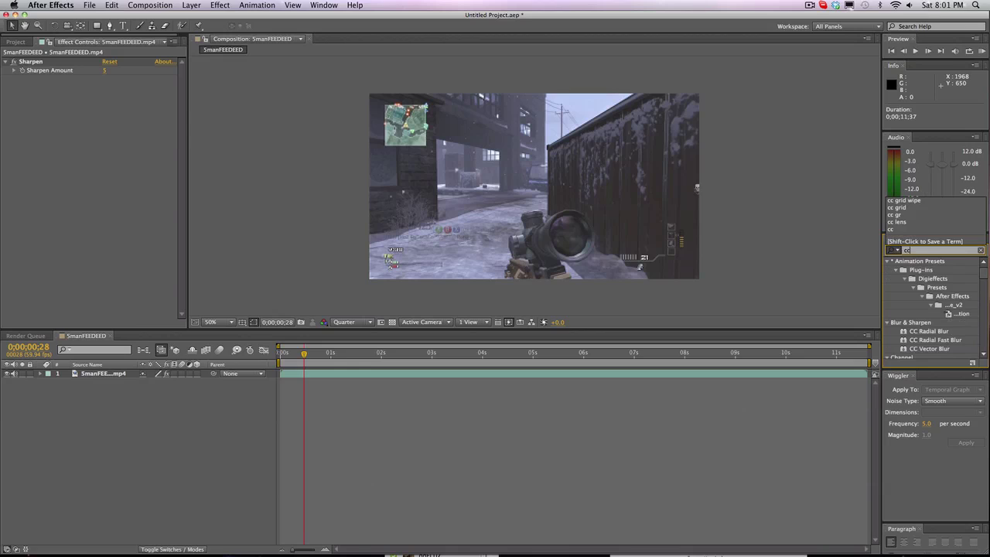
scroll(920, 309, "down", 10)
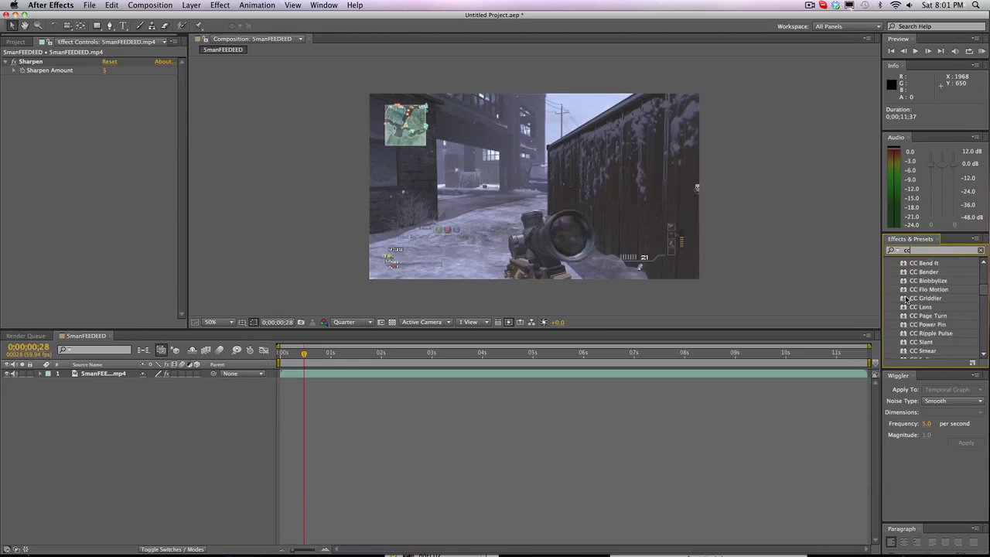
left_click(944, 248)
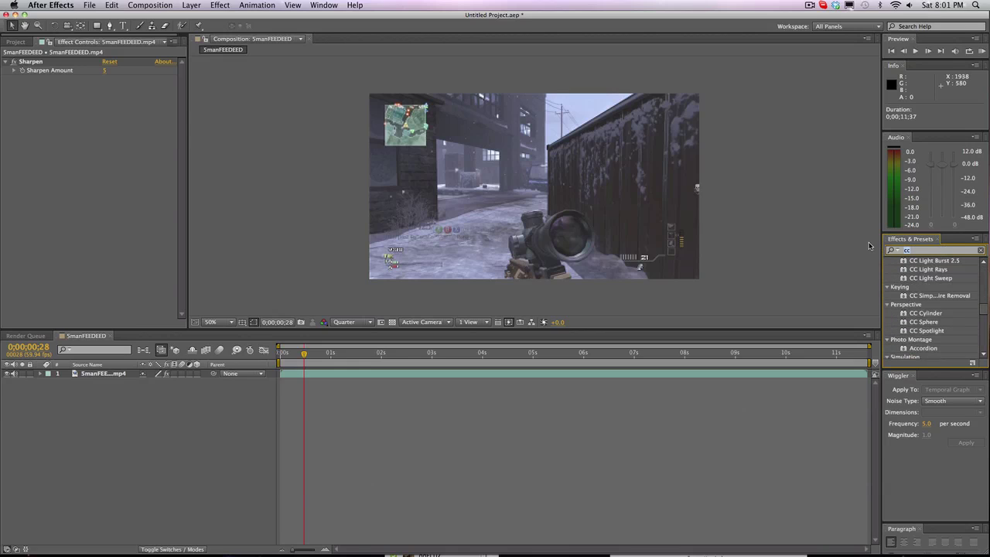
type("preset")
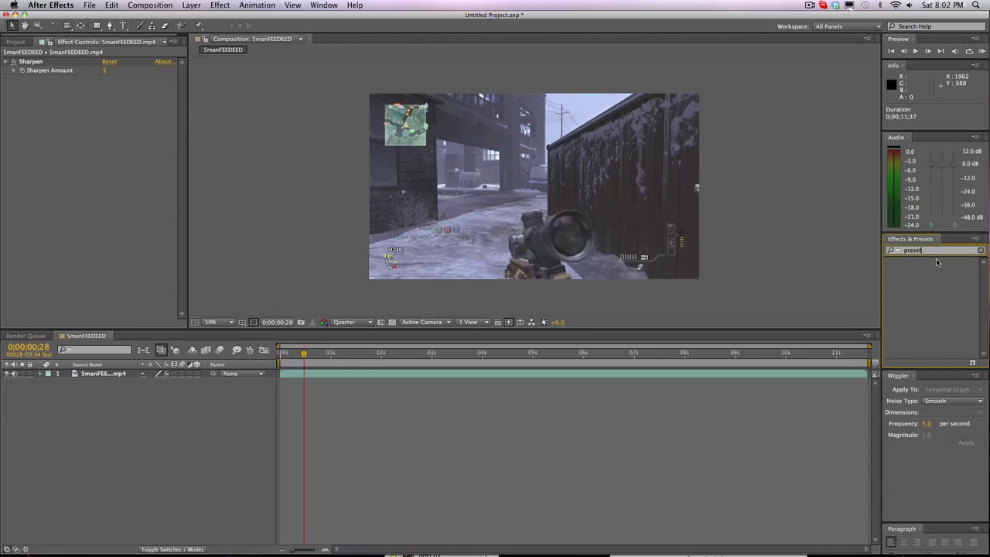
key("BackSpace")
key("BackSpace")
key("BackSpace")
key("BackSpace")
key("BackSpace")
key("BackSpace")
left_click(891, 250)
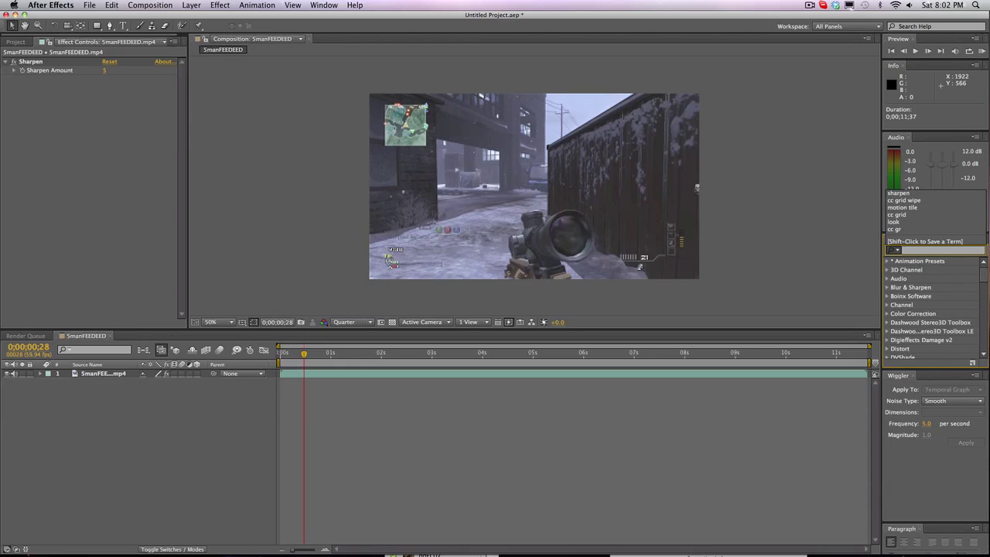
type("baker")
left_click(940, 287)
left_click_drag(940, 287, 533, 190)
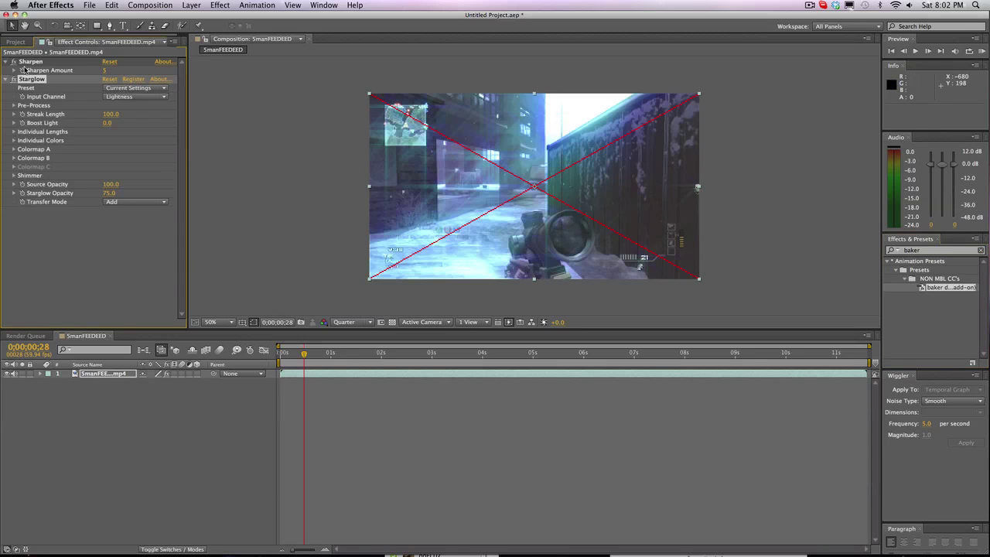
- Remove the Starglow effect, clear the effects search, and return to the clip's first frame
key("Delete")
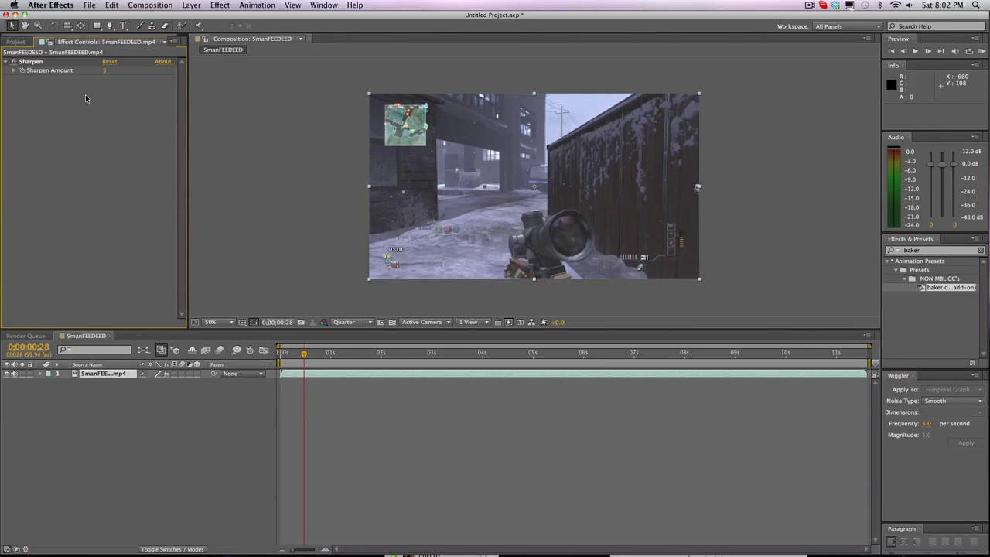
left_click(905, 278)
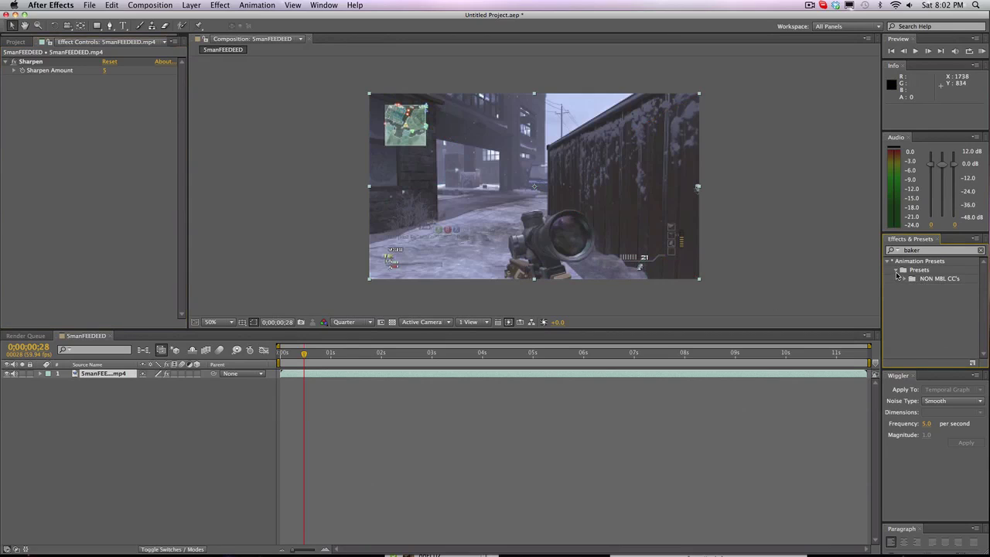
left_click(895, 269)
left_click(898, 241)
type("color cor")
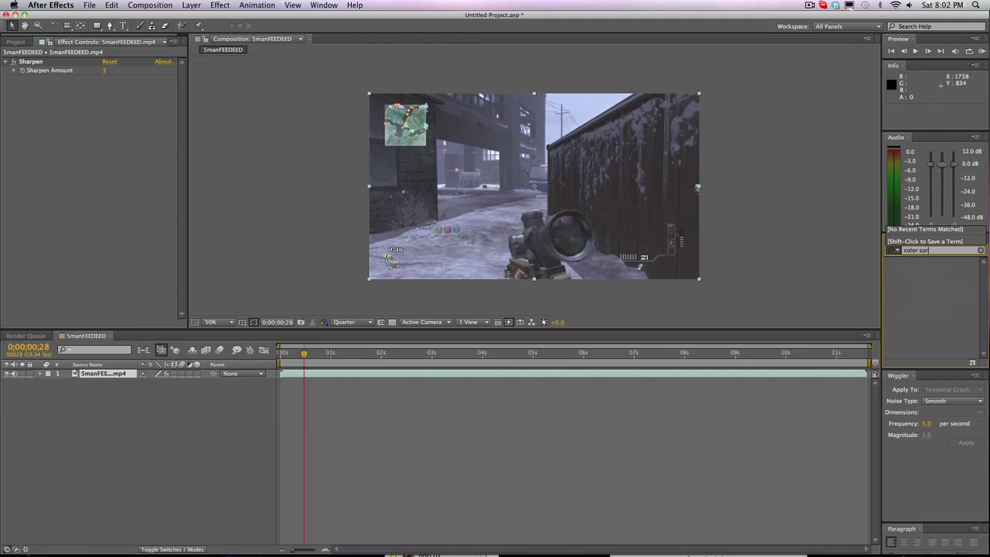
key("BackSpace")
key("BackSpace")
left_click(980, 250)
left_click(803, 231)
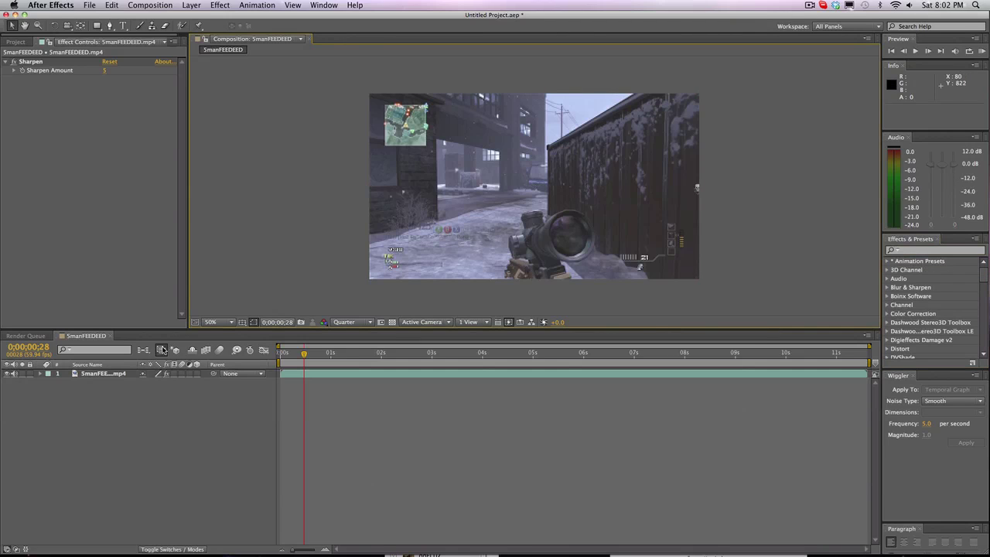
left_click_drag(303, 353, 279, 355)
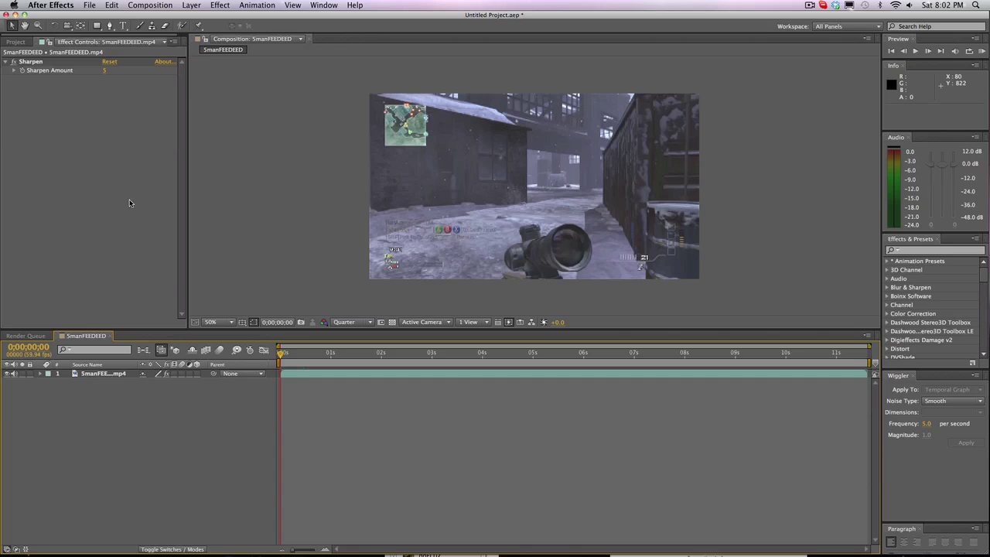
- End the work area at 9 seconds (0;00;08;59) and return the playhead to 0s
left_click_drag(302, 353, 283, 366)
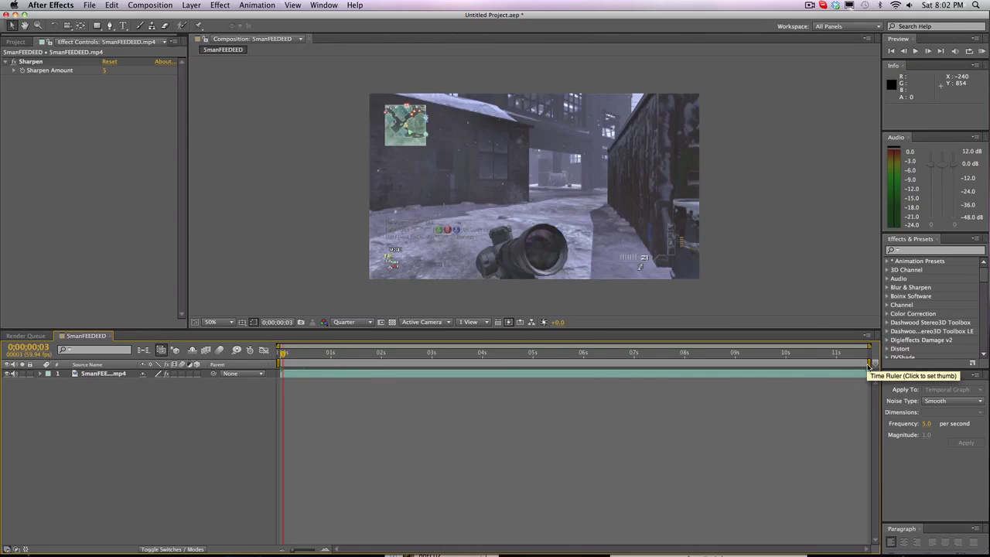
left_click(867, 363)
mouse_move(869, 362)
left_mouse_down()
mouse_move(569, 362)
mouse_move(872, 363)
left_mouse_up()
left_click_drag(661, 355, 734, 350)
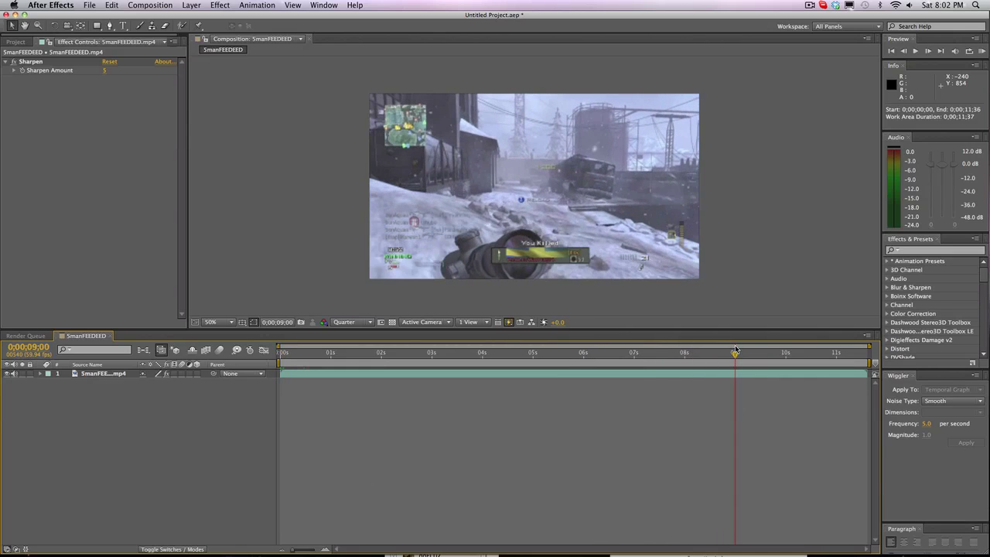
left_click_drag(871, 362, 738, 356)
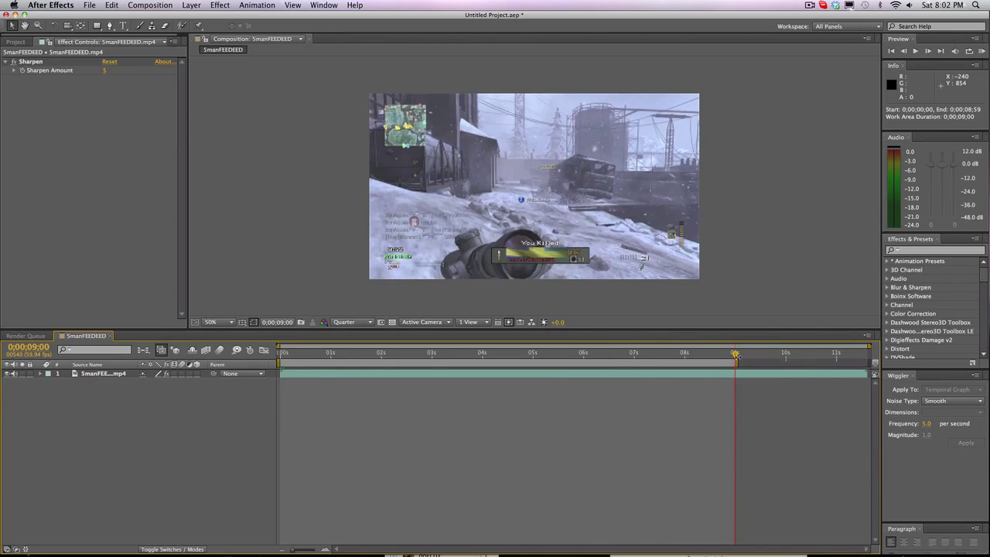
left_click(278, 353)
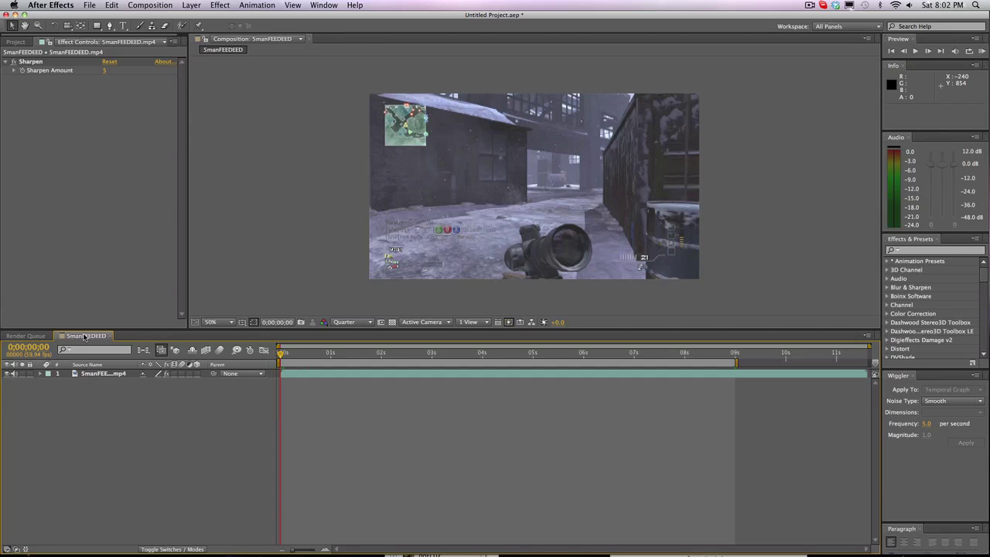
- Add the composition to the render queue a second time
left_click(126, 4)
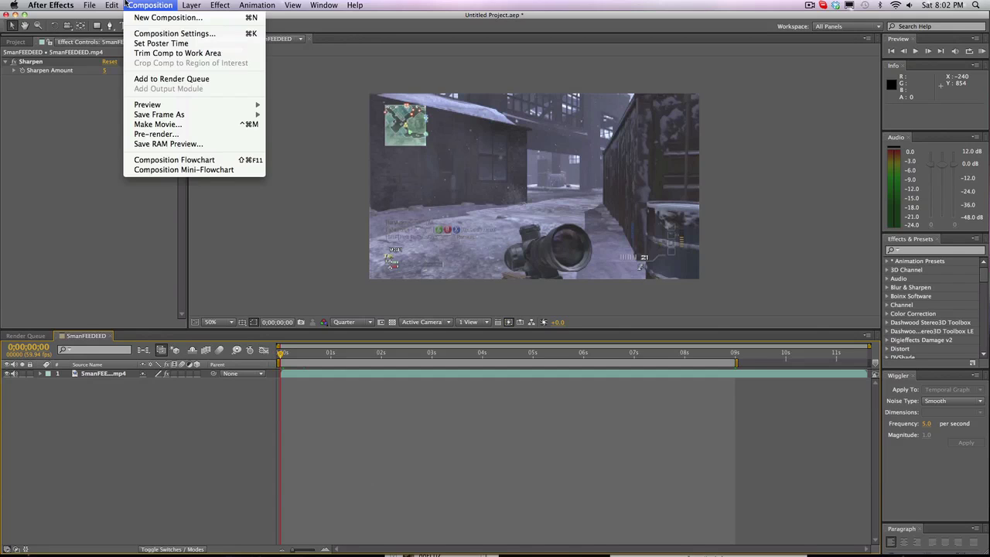
left_click(171, 79)
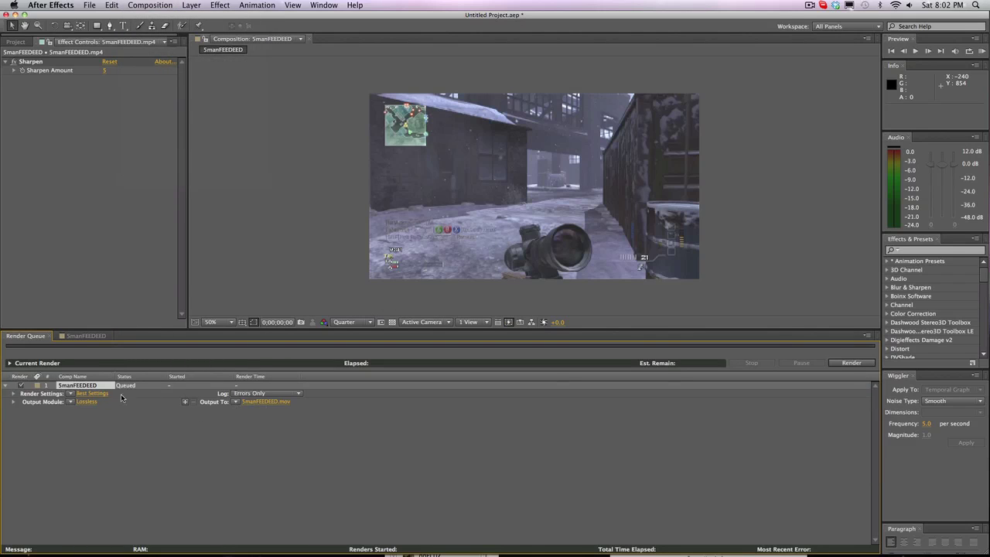
left_click(93, 394)
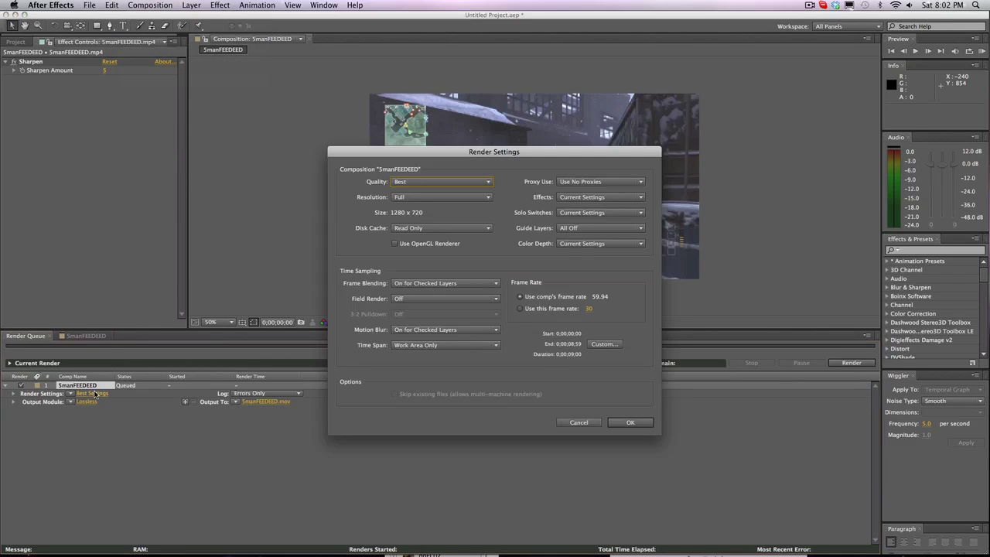
- Keep render resolution at Full, cancel Render Settings, and set the viewer preview from Quarter to Full
left_click(446, 184)
left_click(437, 205)
left_click(432, 198)
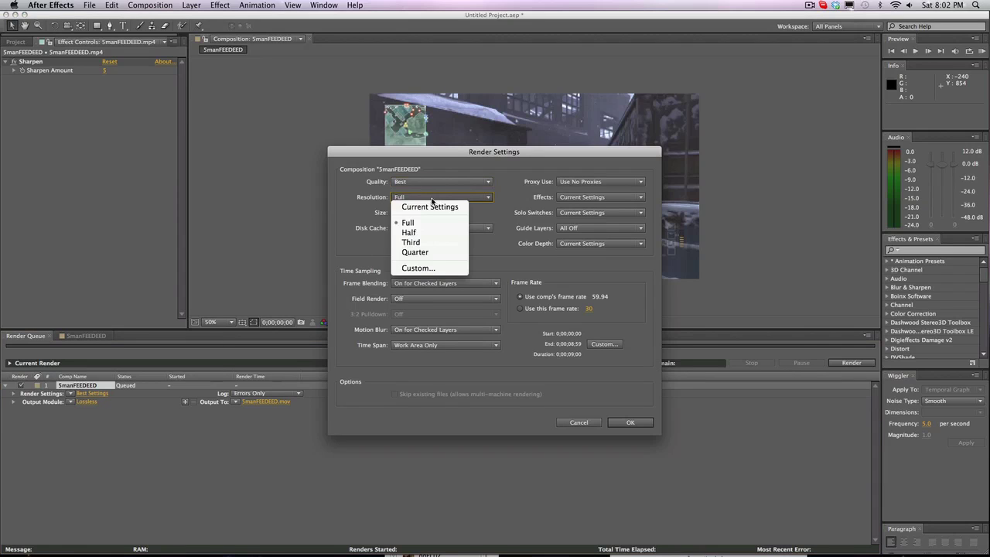
left_click(433, 199)
left_click(437, 202)
left_click(366, 201)
left_click(579, 422)
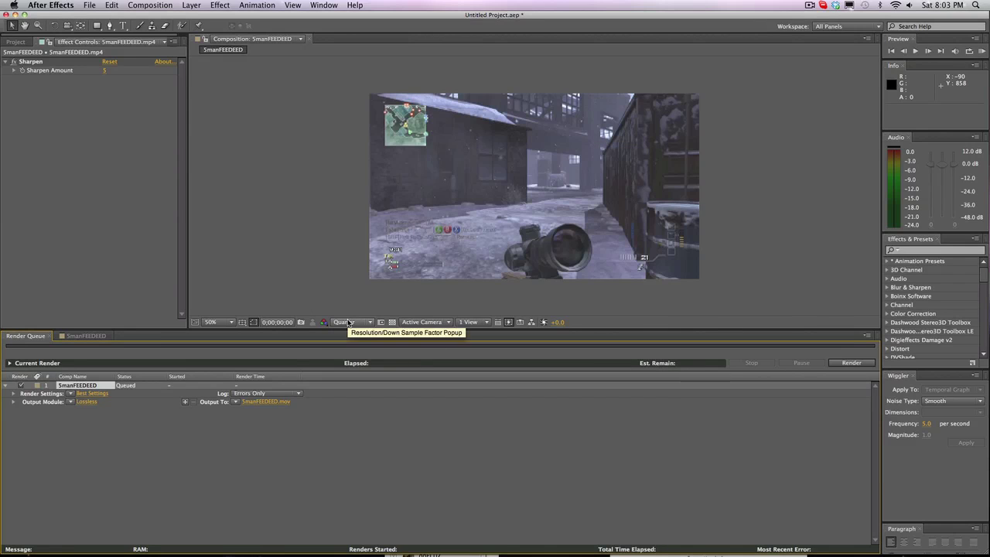
left_click(348, 322)
left_click(346, 349)
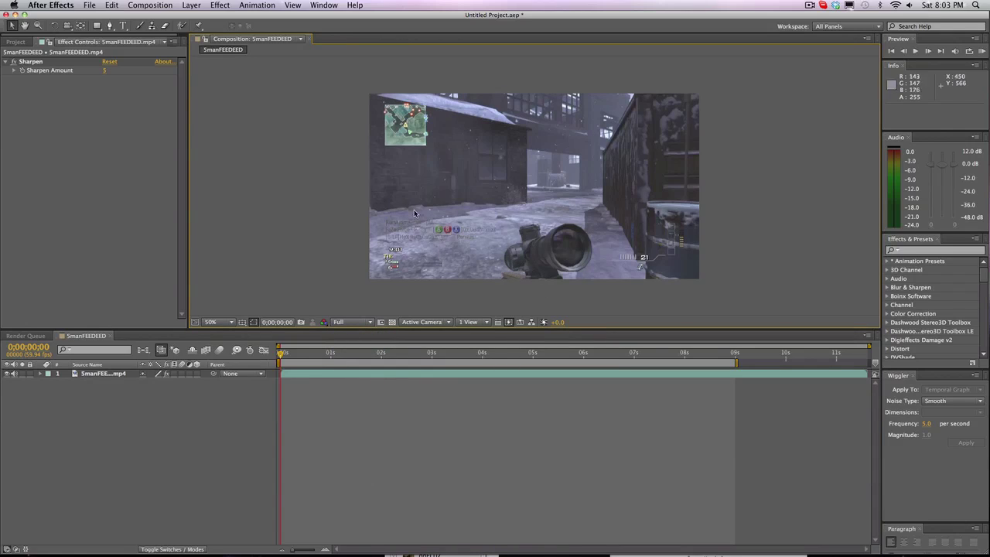
- Raise the Sharpen Amount to 12, deselect the layer, and show the render queue
left_click(107, 71)
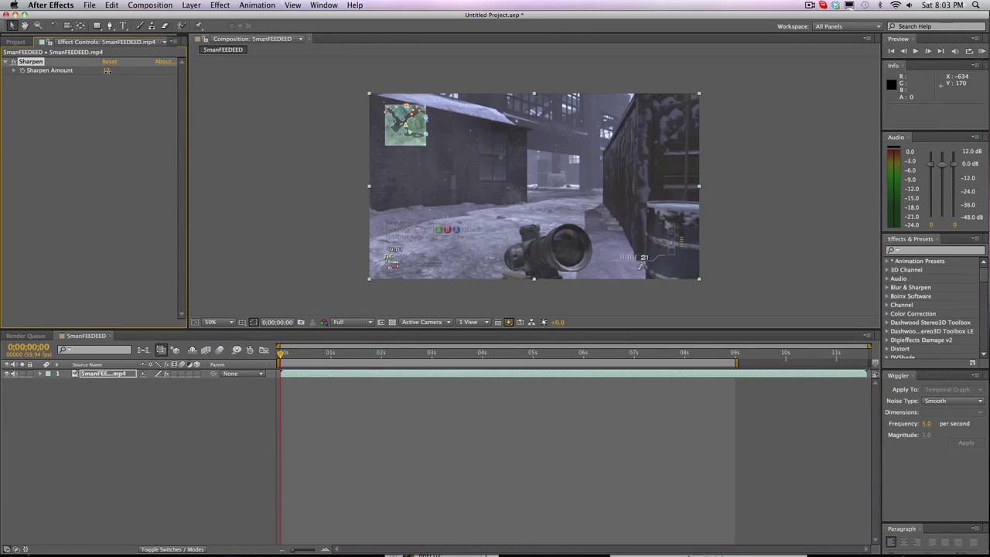
left_click(114, 91)
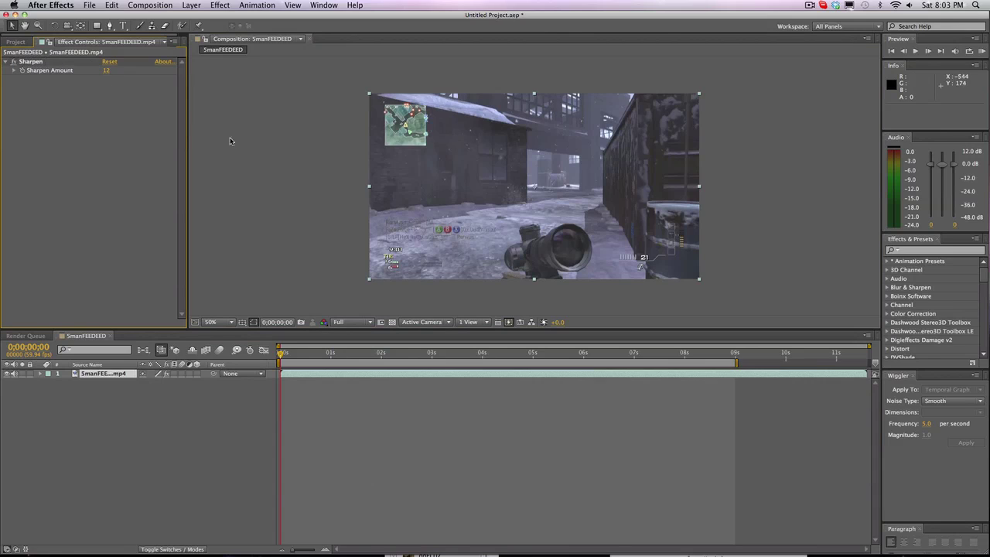
left_click(229, 141)
left_click(184, 398)
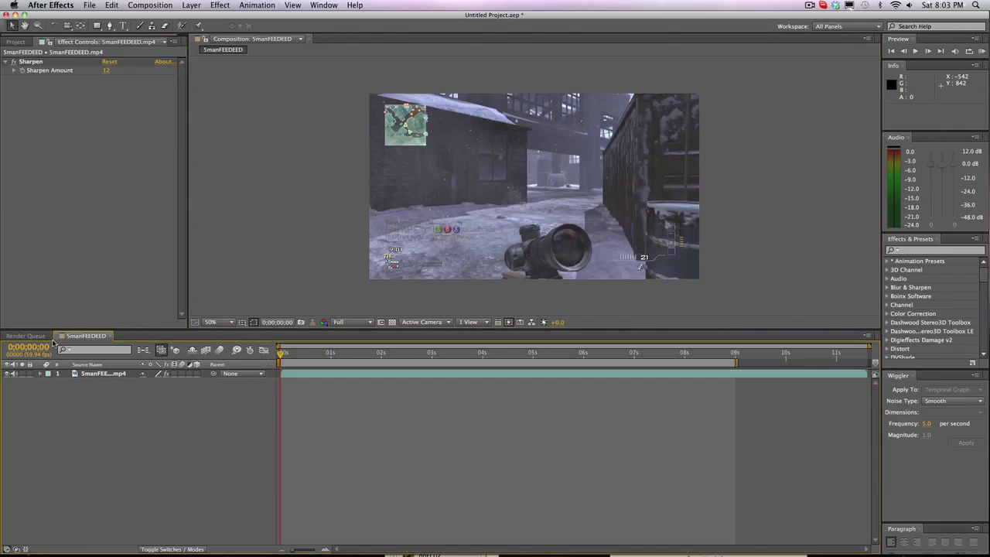
key("super+m")
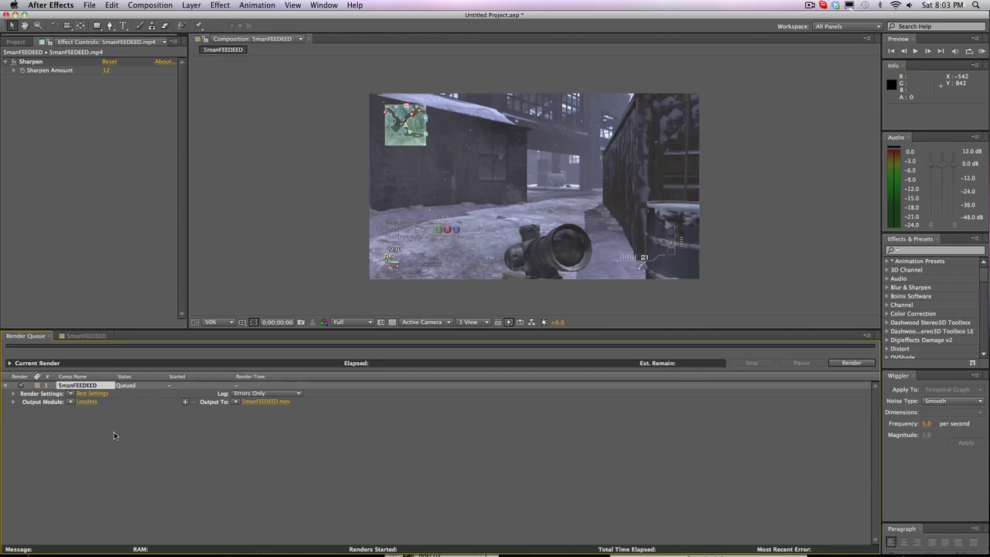
- Open the Best Settings render settings for the queued 5manFEEDEED comp
left_click(88, 394)
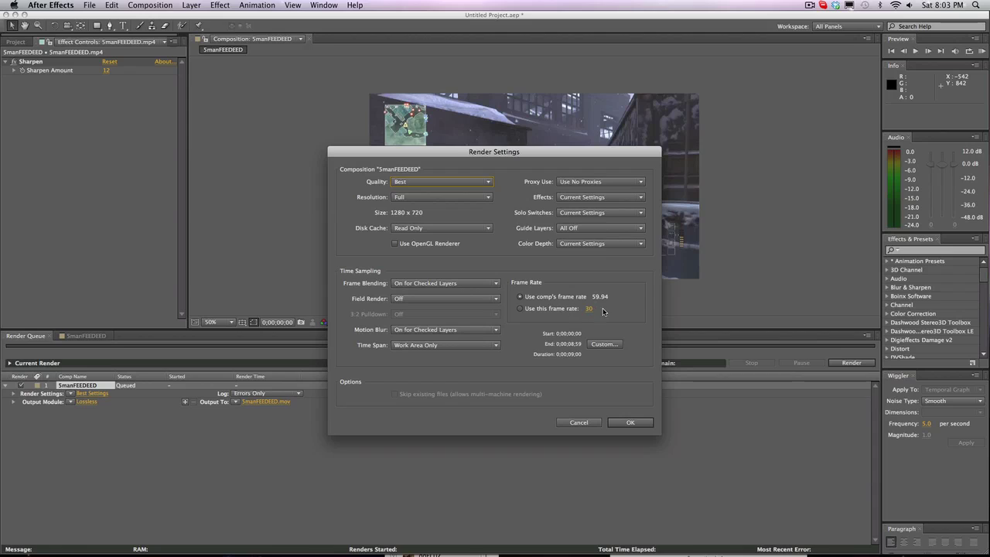
- Set the render to a custom frame rate of 29.97 instead of the comp's 59.94
left_click(518, 307)
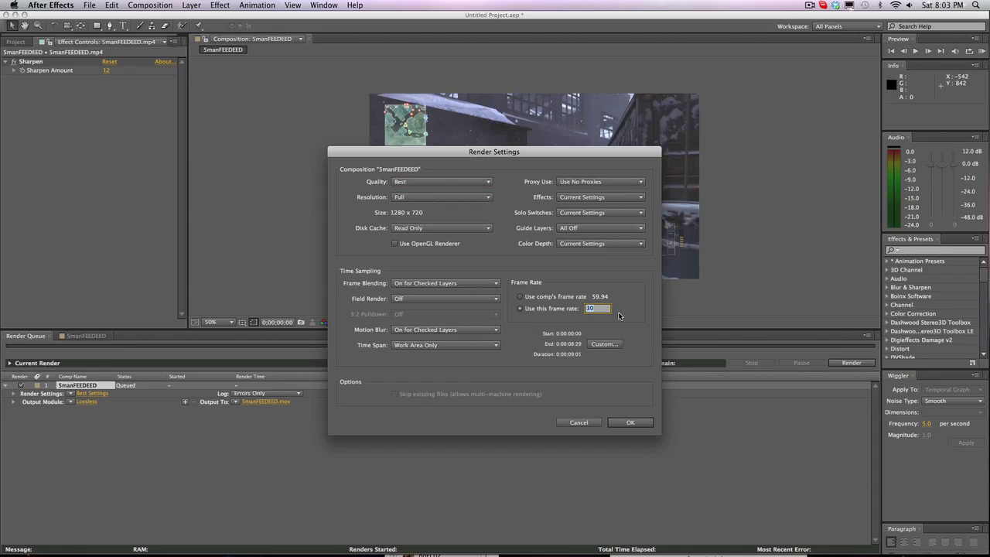
type("29.97")
key("Tab")
left_click(634, 426)
- Accept the render settings and switch the output module to H.264 with audio output and resizing enabled
left_click(631, 424)
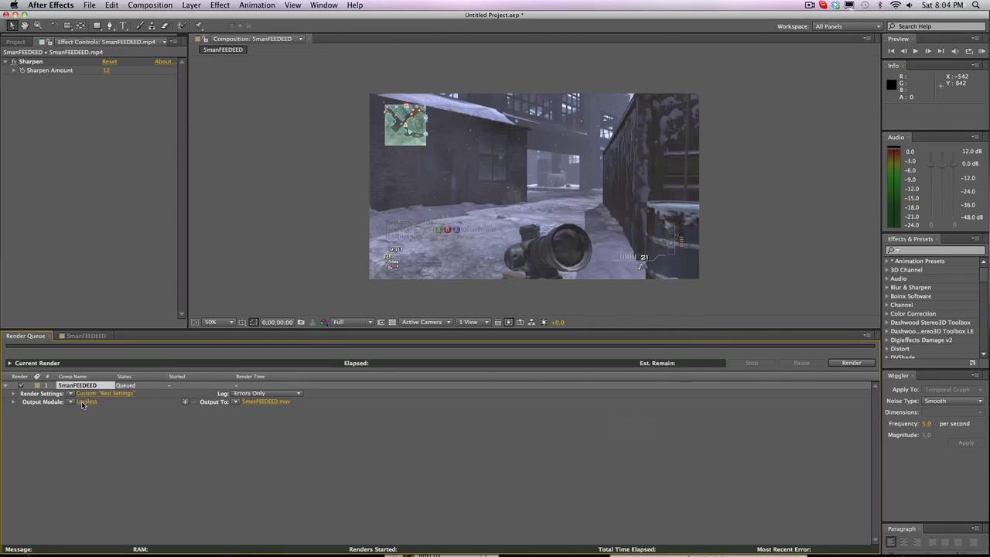
left_click(85, 403)
left_click(468, 171)
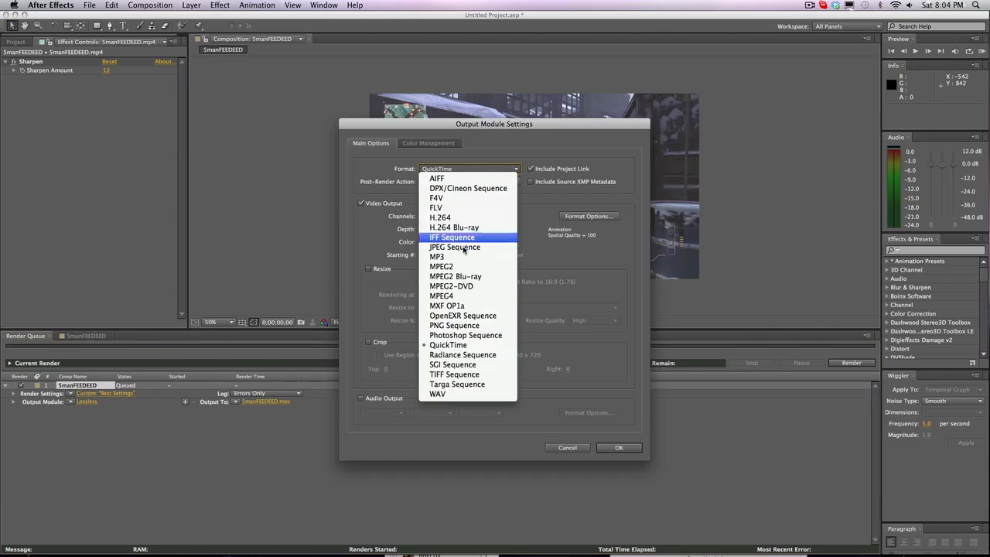
left_click(533, 188)
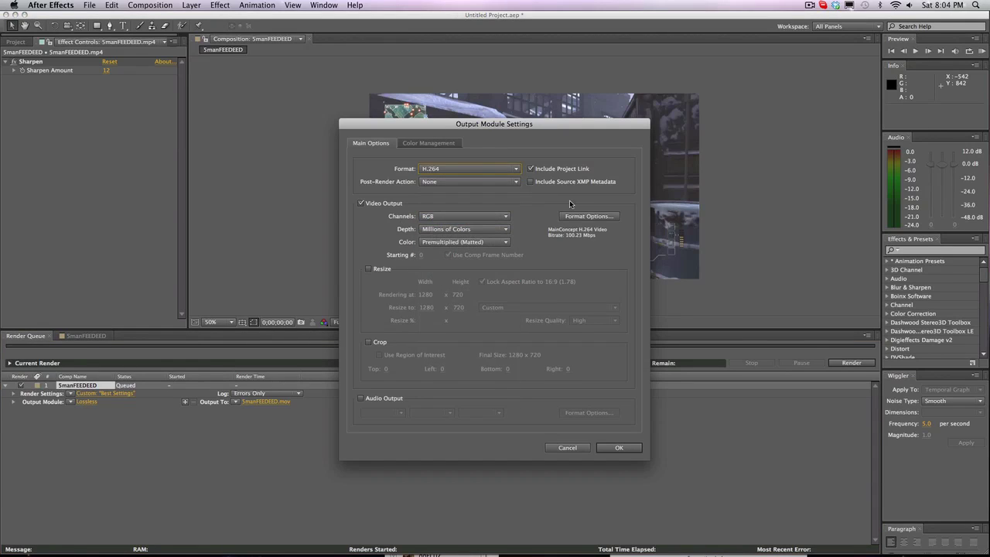
left_click(361, 398)
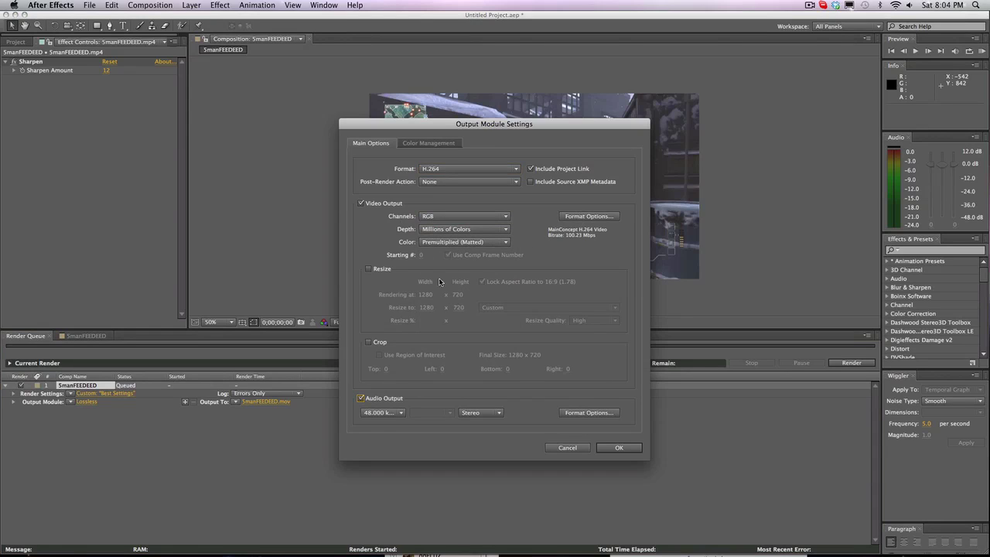
left_click(368, 269)
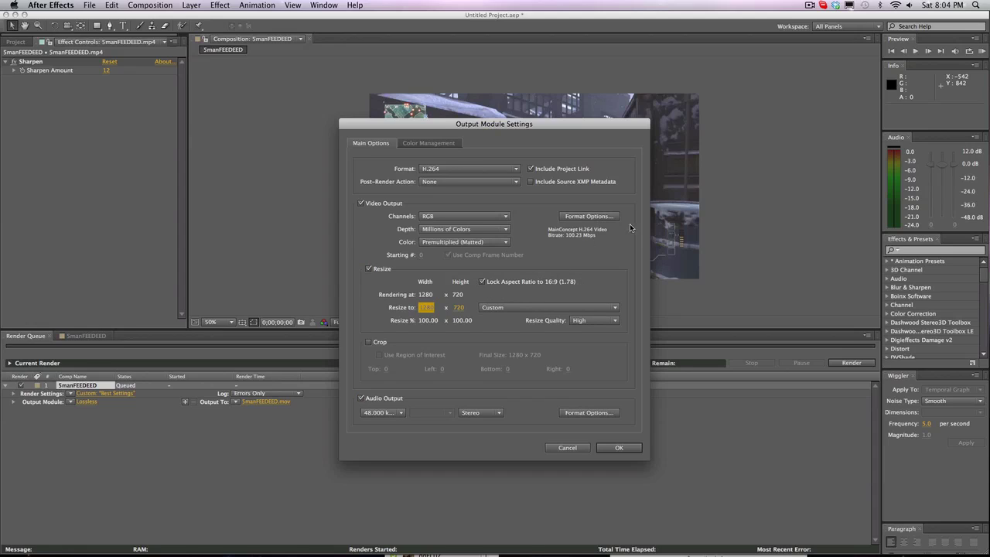
left_click(587, 217)
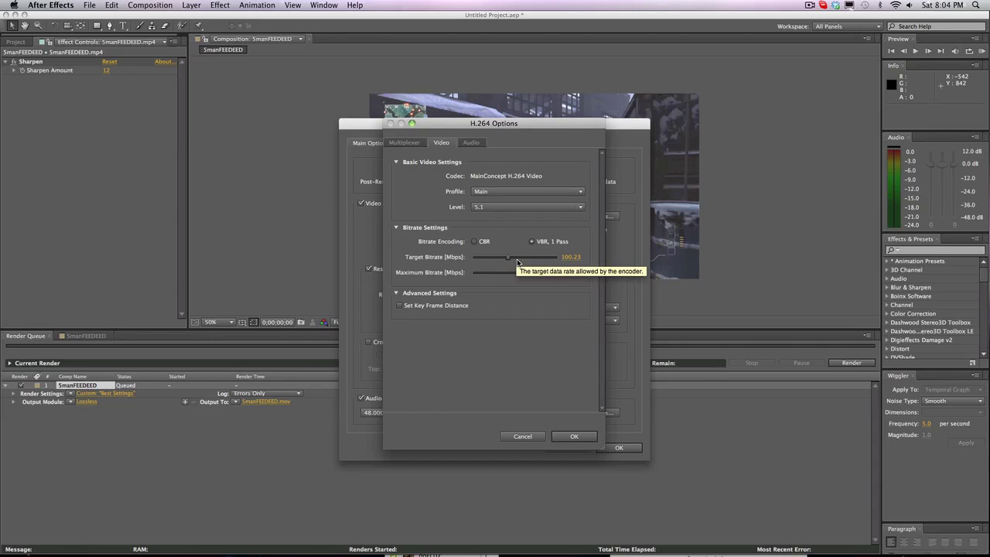
- Switch H.264 encoding to CBR at a constant 130 Mbps bitrate
left_click(474, 242)
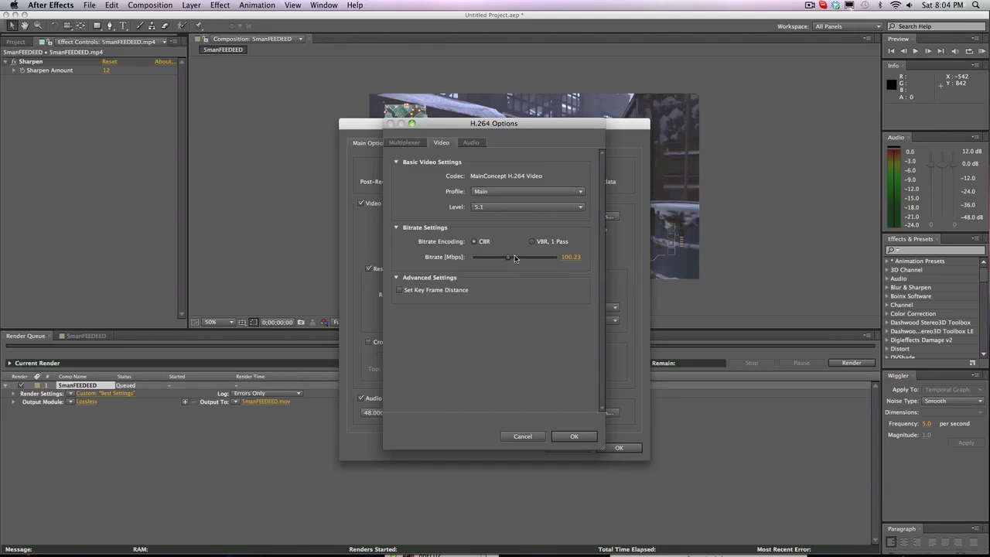
left_click_drag(513, 256, 517, 259)
left_click_drag(514, 260, 539, 260)
left_click_drag(531, 260, 518, 261)
left_click(564, 258)
type("130")
key("Return")
- Keep the Main profile and level 5.1, and confirm the H.264 options
left_click(495, 192)
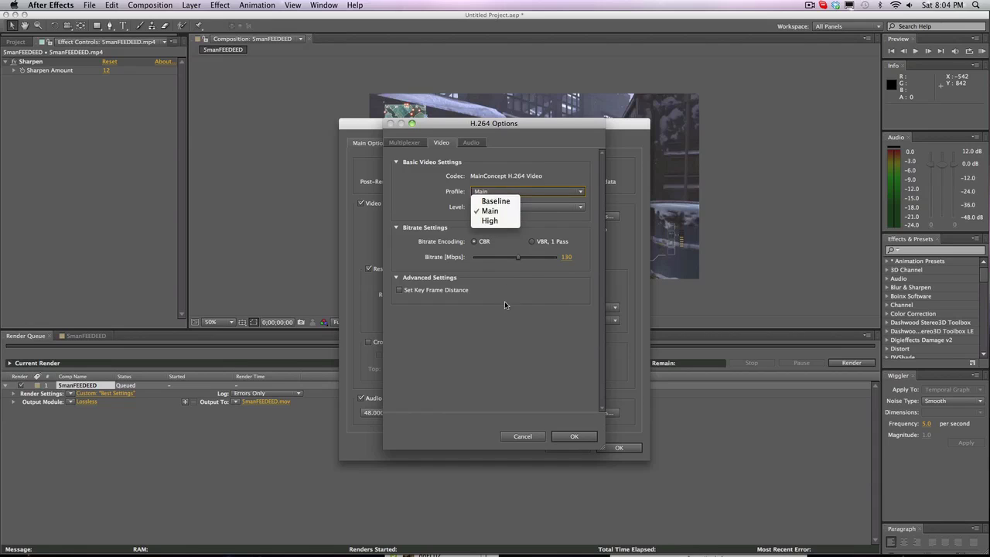
left_click(489, 210)
left_click(526, 206)
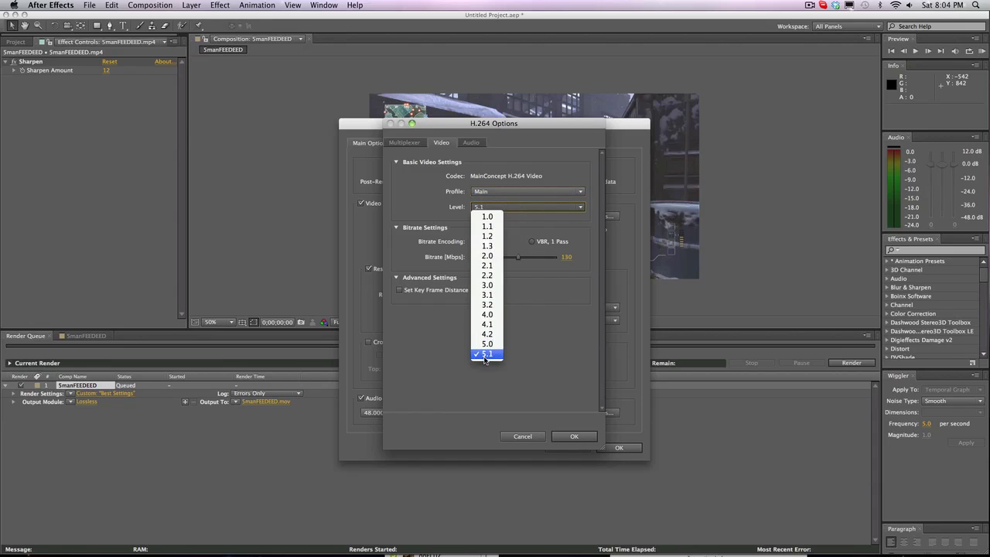
left_click(485, 355)
left_click(573, 436)
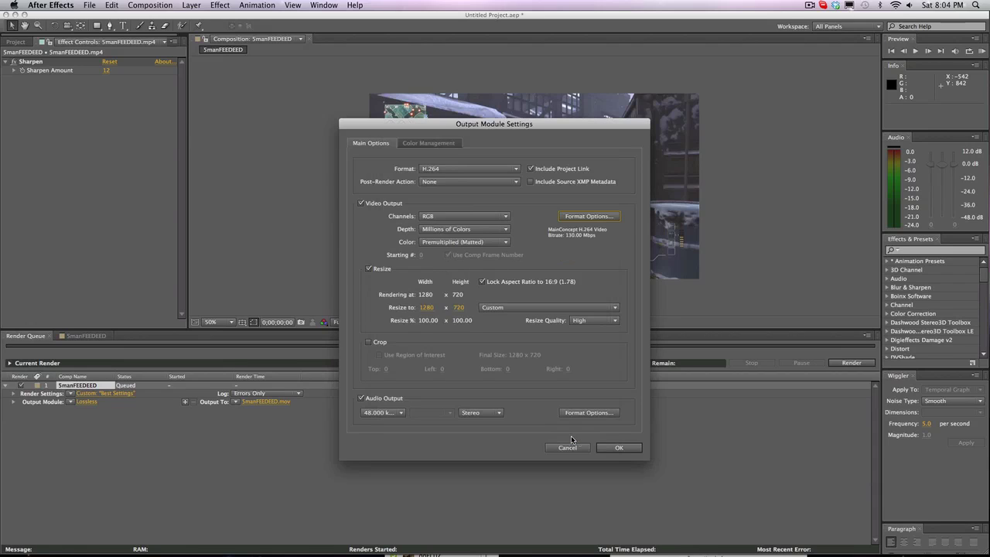
- Save the output as 'render settings.mp4' on the Desktop and start the render
left_click(619, 448)
left_click(252, 402)
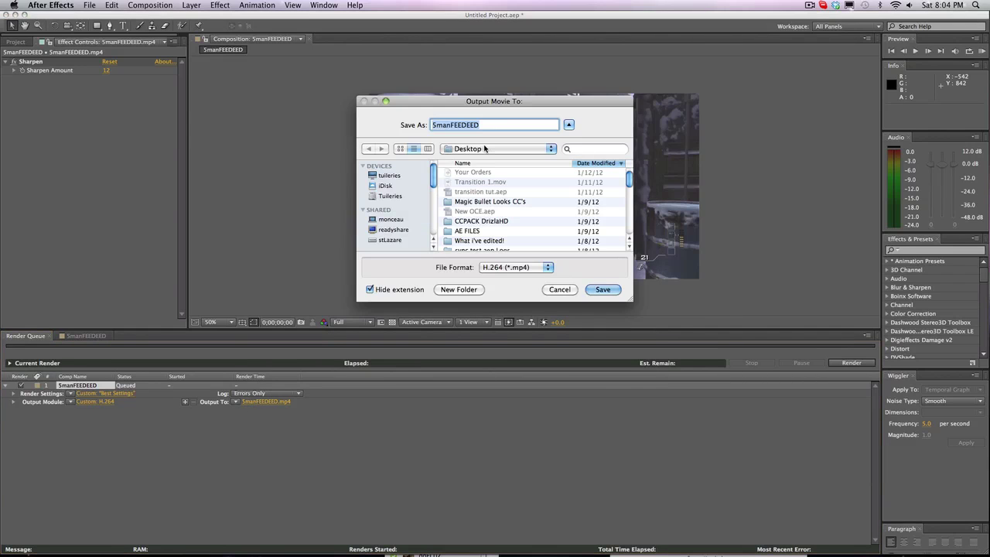
type("render settings")
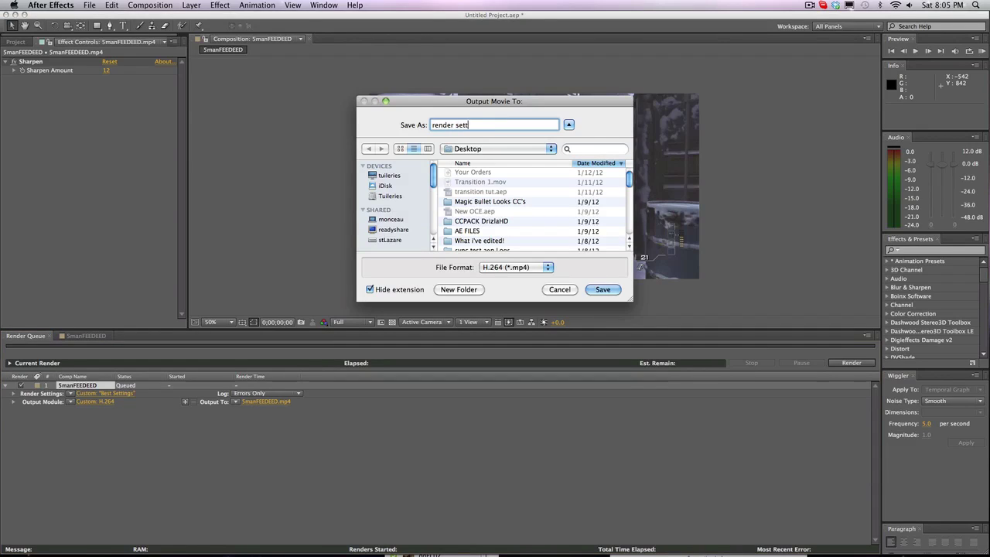
left_click(603, 290)
left_click(850, 363)
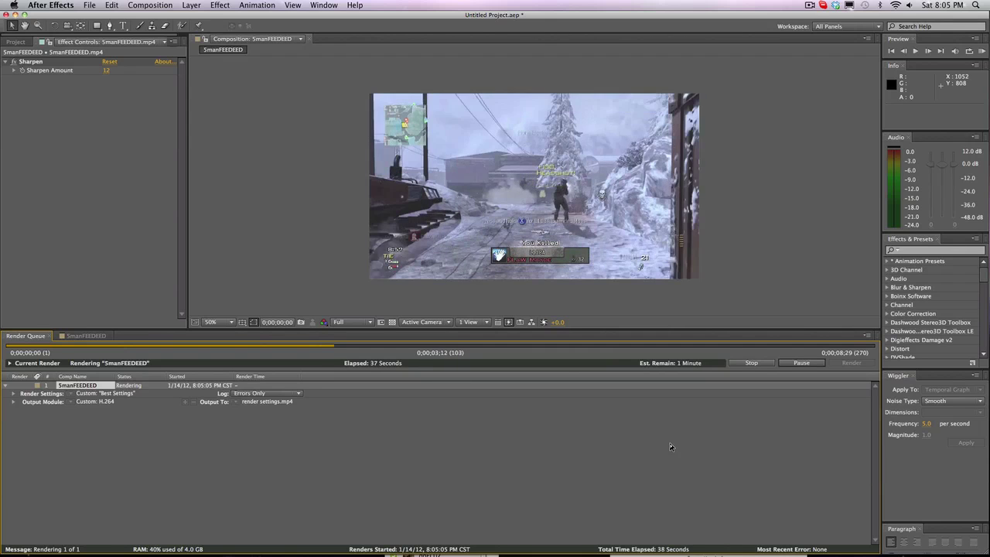
- Wait for the 5manFEEDEED render to complete and show Done in the Render Queue
mouse_move(723, 541)
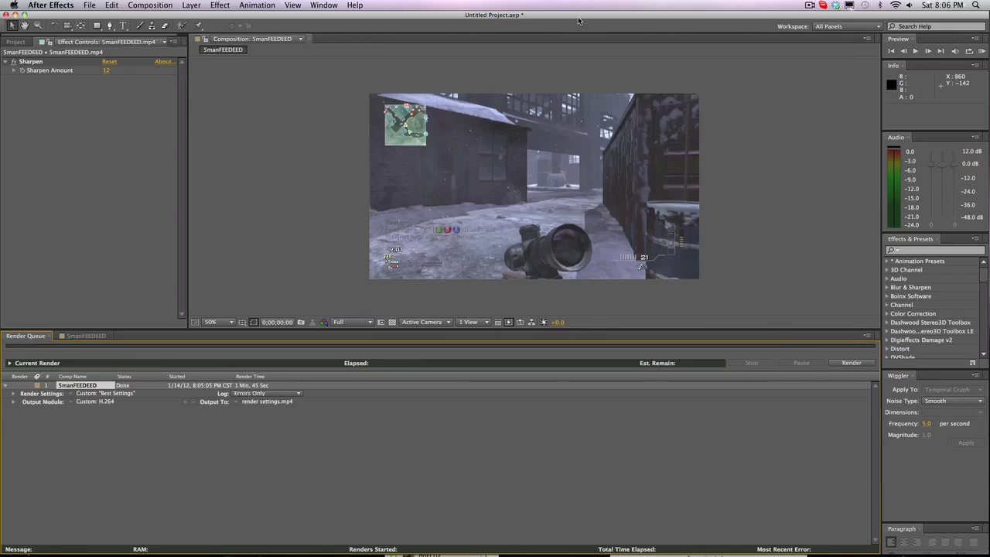
- Take After Effects out of full screen, minimize it, and close the Editing folder window
left_click(25, 15)
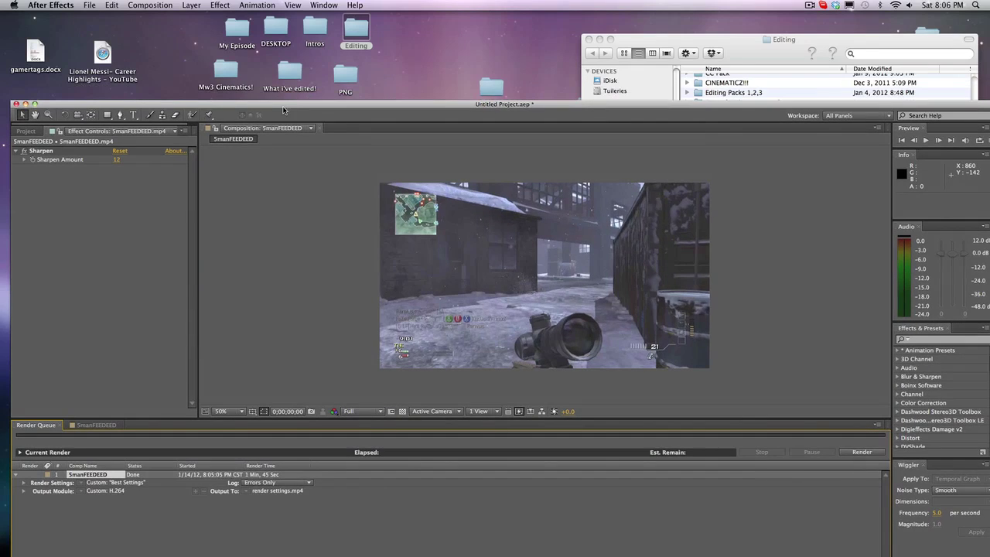
left_click(25, 103)
left_click(693, 35)
left_click_drag(692, 35, 614, 35)
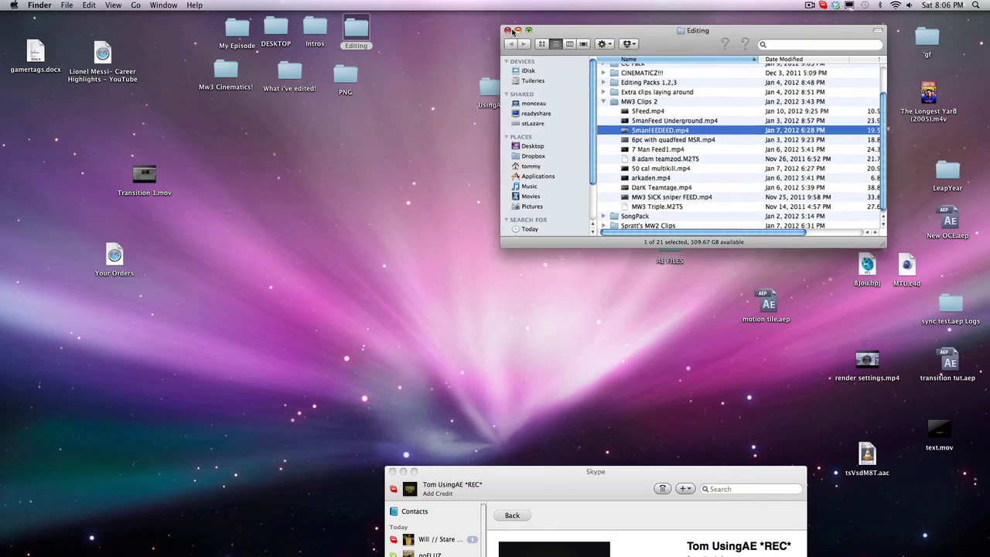
left_click(515, 34)
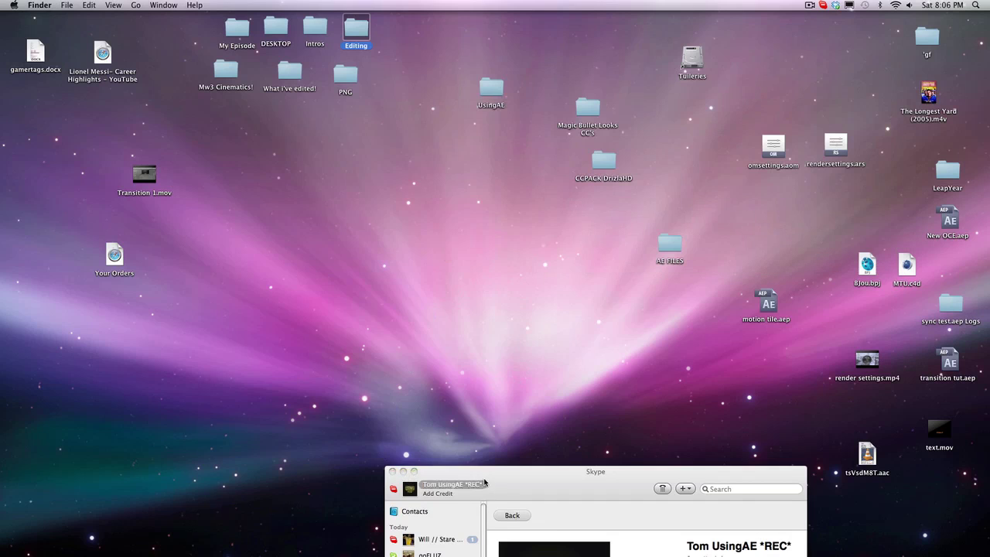
- Minimize the Skype window and launch HandBrake from the Dock
left_click_drag(459, 507, 447, 425)
left_click(439, 465)
left_click_drag(512, 399, 443, 104)
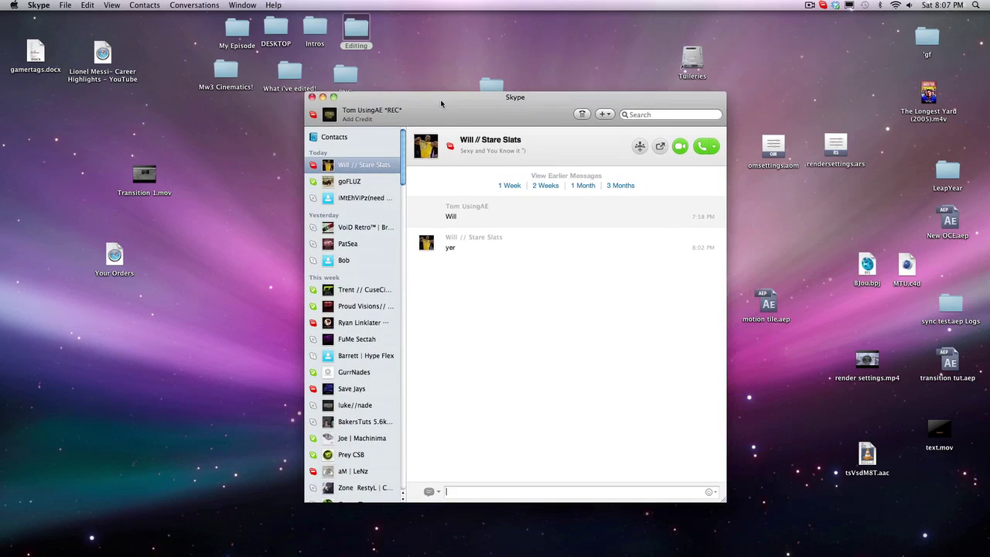
left_click(323, 98)
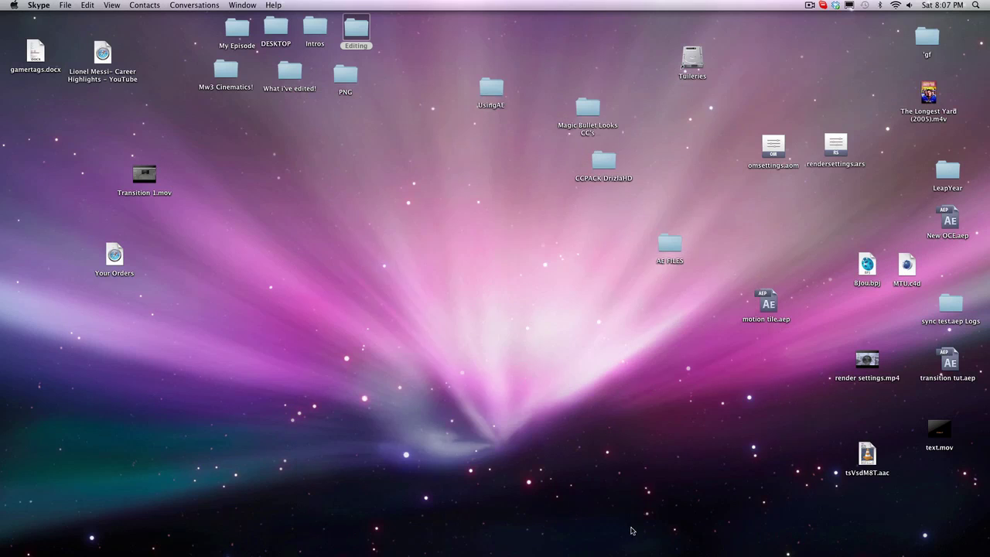
mouse_move(740, 554)
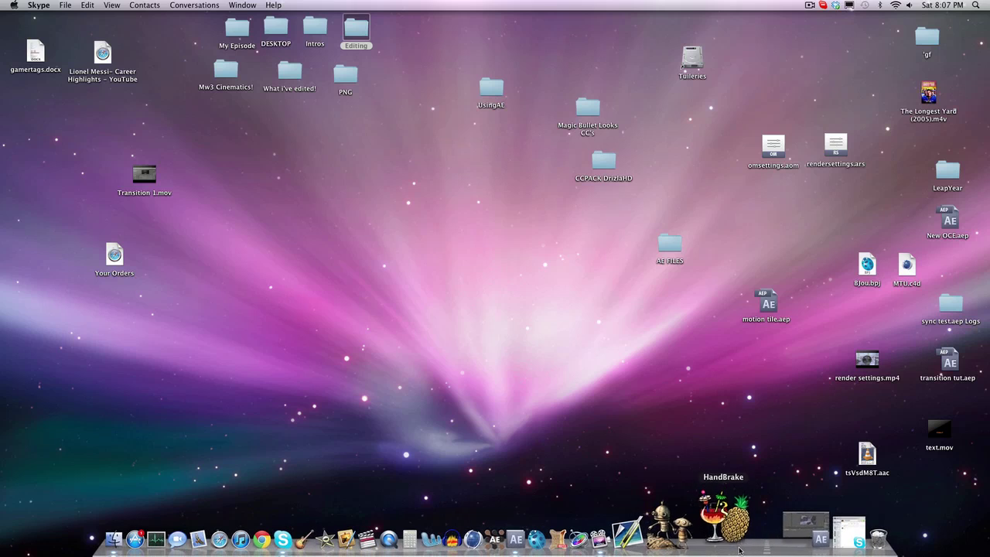
left_click(739, 550)
- Move the render settings.mp4 desktop icon higher while HandBrake's source dialog opens on the Desktop
left_click_drag(865, 360, 869, 320)
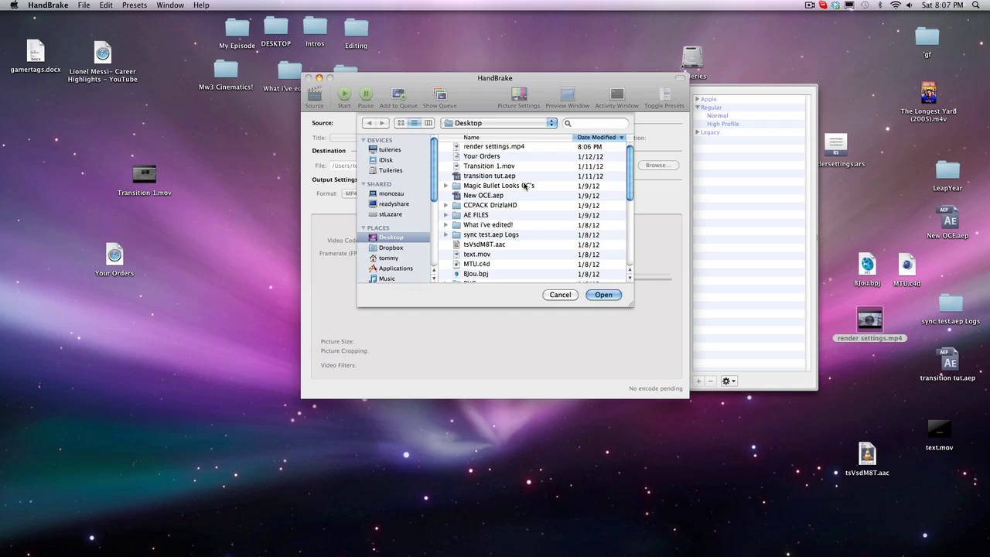
- Confirm via Get Info that render settings.mp4 is 107 MB, then load it as HandBrake's source
left_click(504, 148)
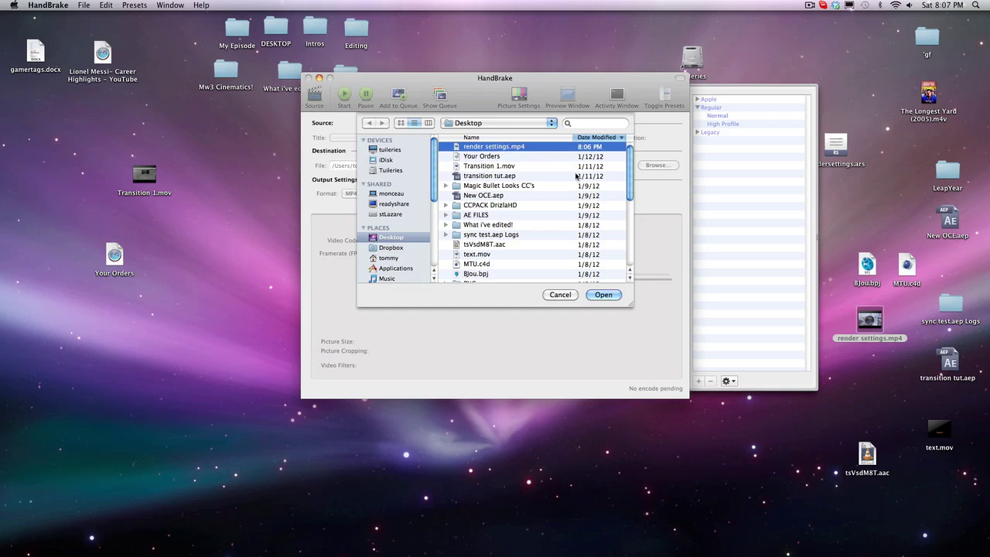
right_click(875, 318)
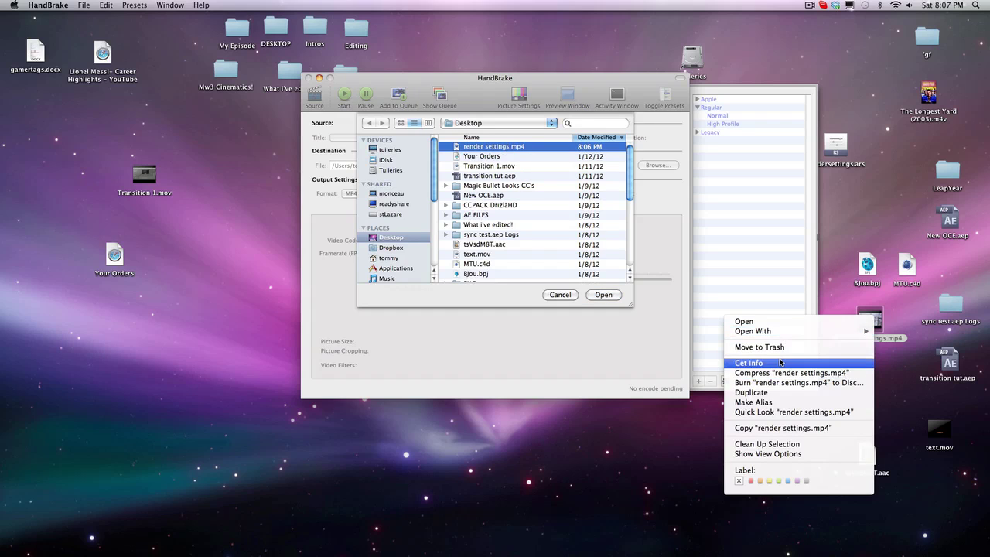
left_click(777, 363)
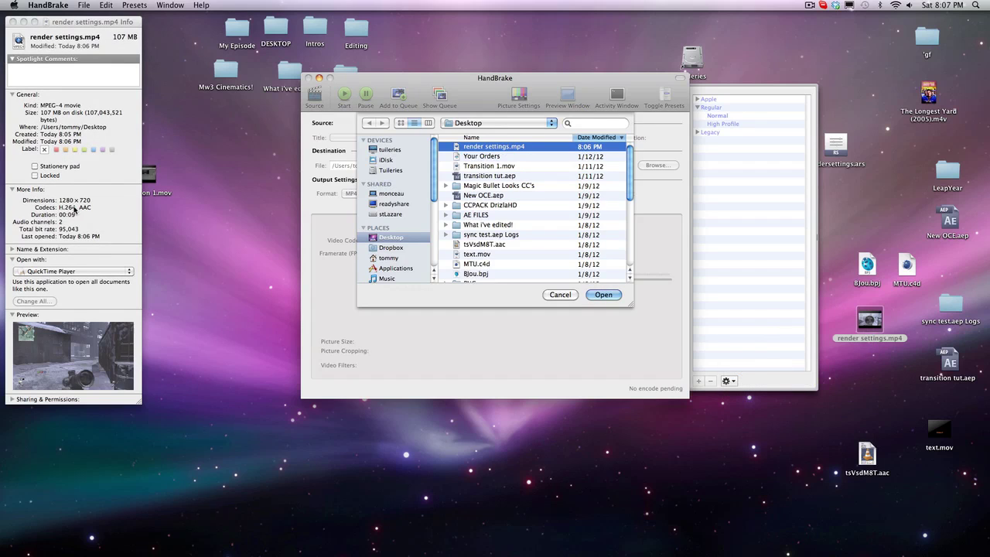
left_click_drag(60, 112, 45, 113)
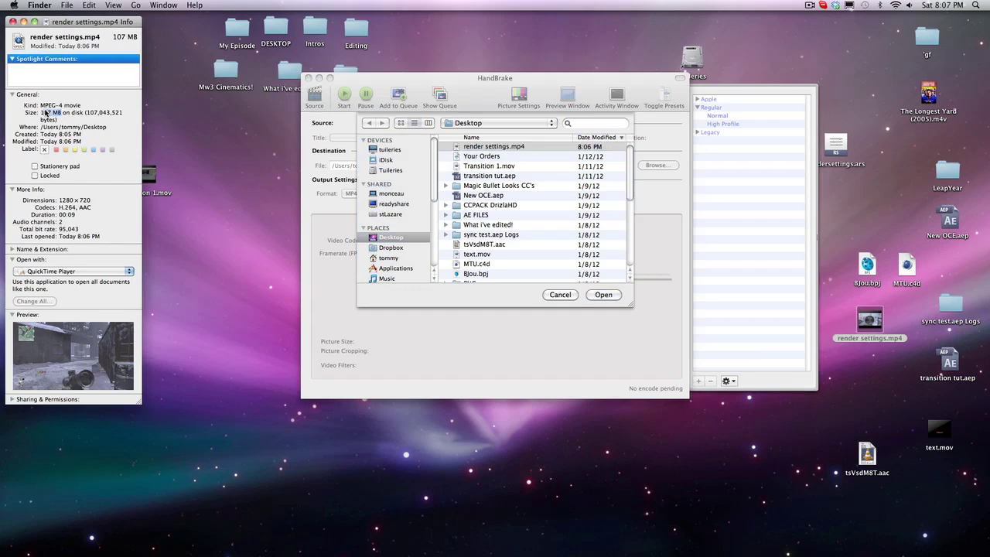
left_click(13, 21)
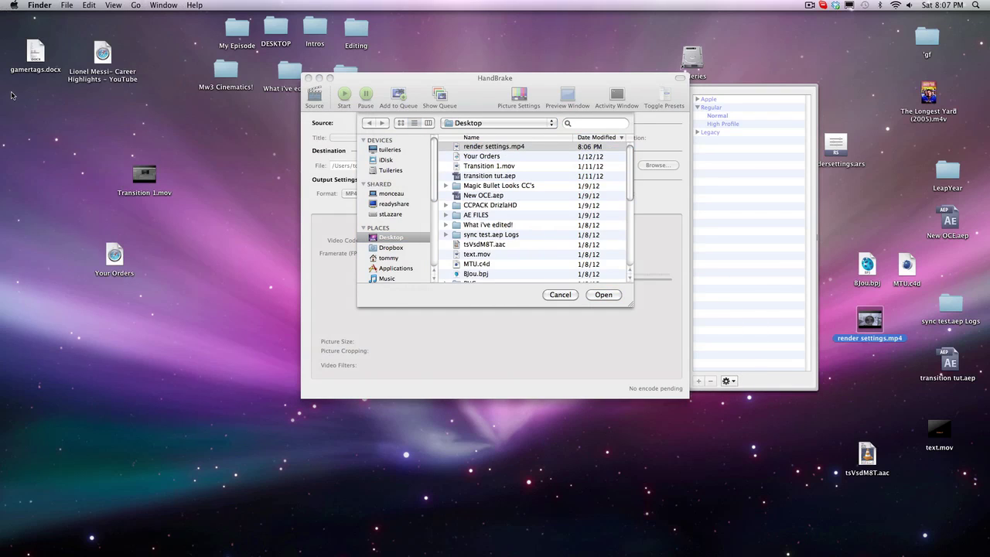
left_click(546, 148)
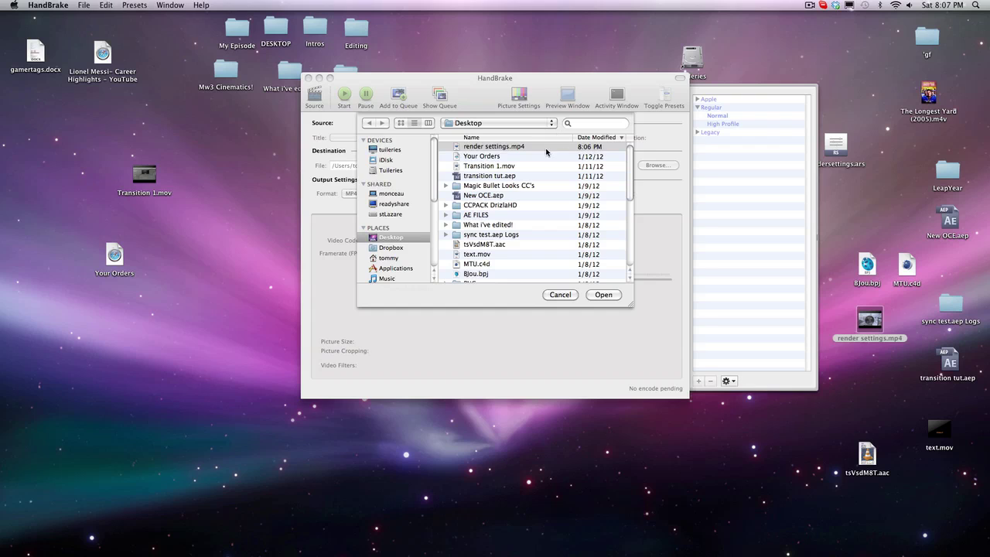
left_click(602, 294)
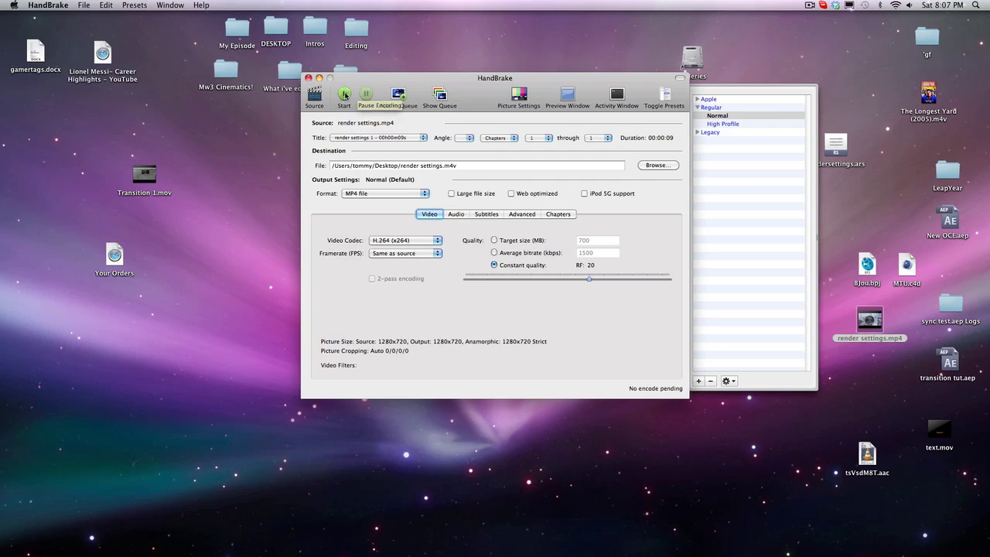
- Start the Normal-preset encode to render settings.m4v and wait for it to finish
left_click(345, 94)
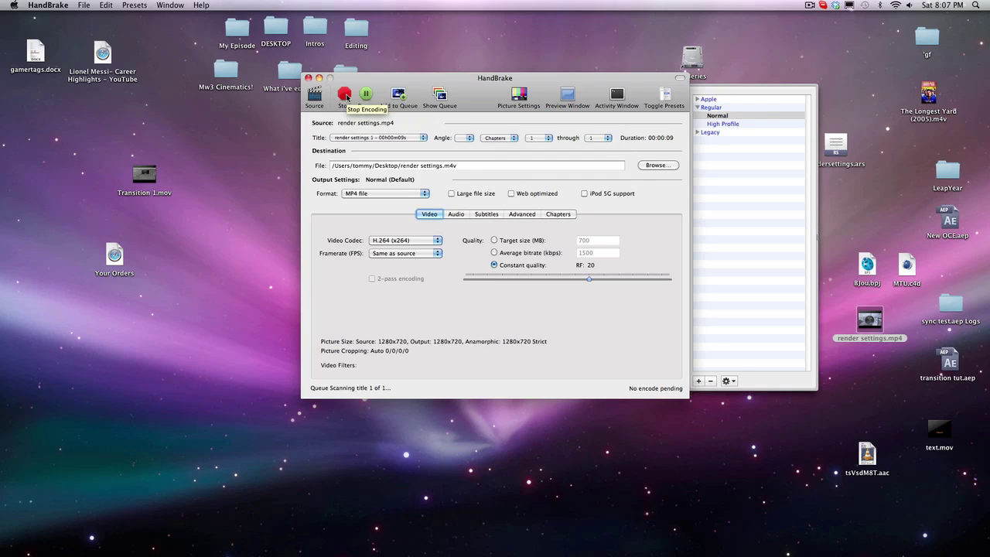
left_click(461, 165)
left_click_drag(446, 165, 459, 167)
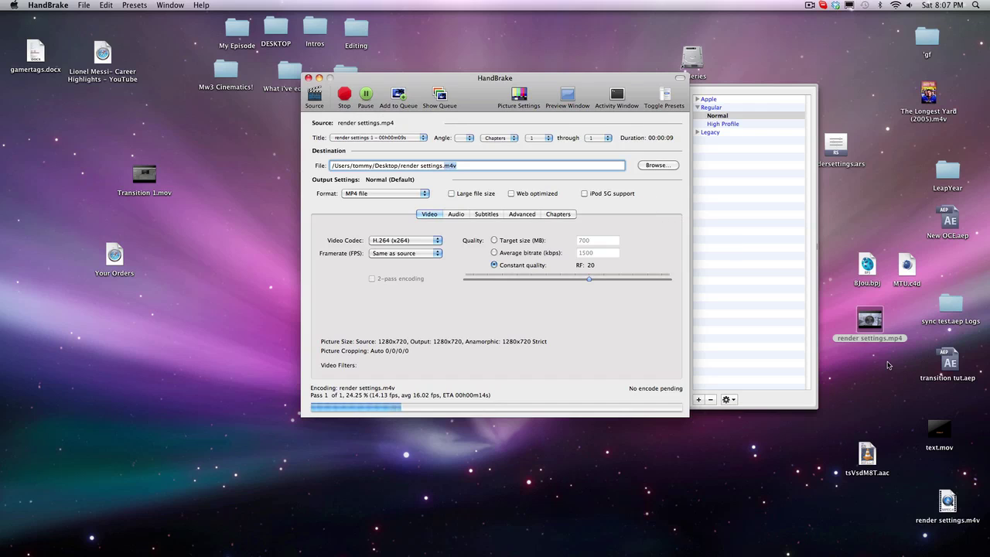
left_click(879, 325)
left_click(879, 352)
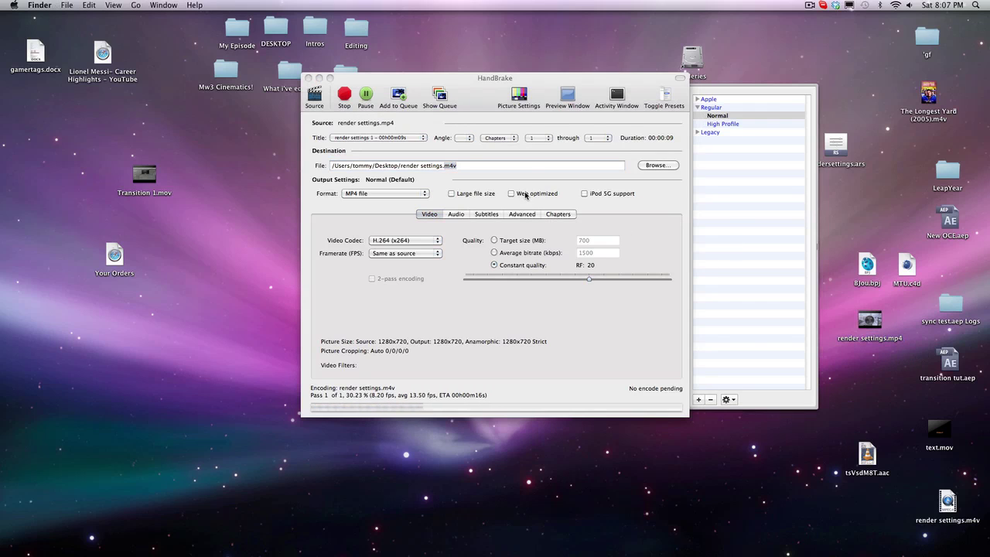
left_click(451, 166)
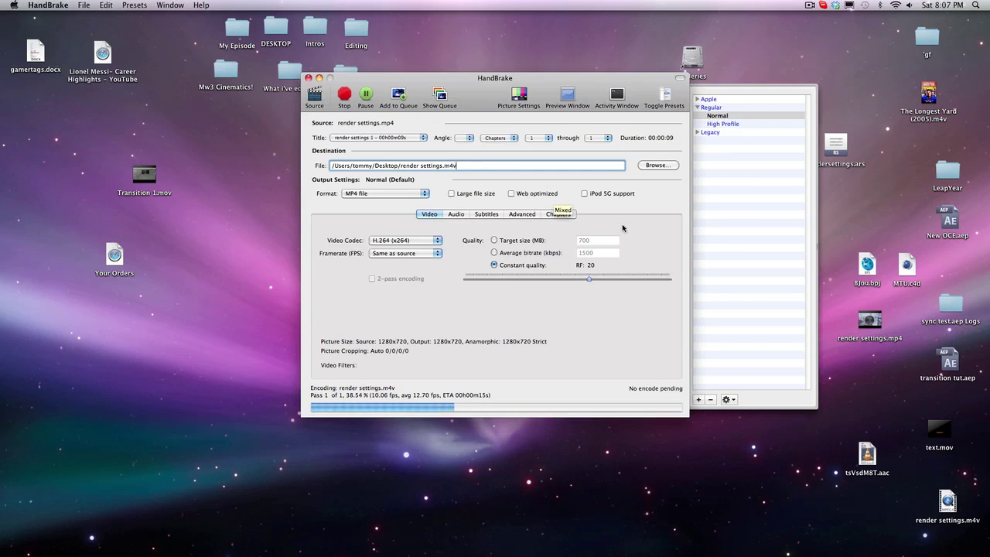
left_click(871, 348)
left_click(894, 340)
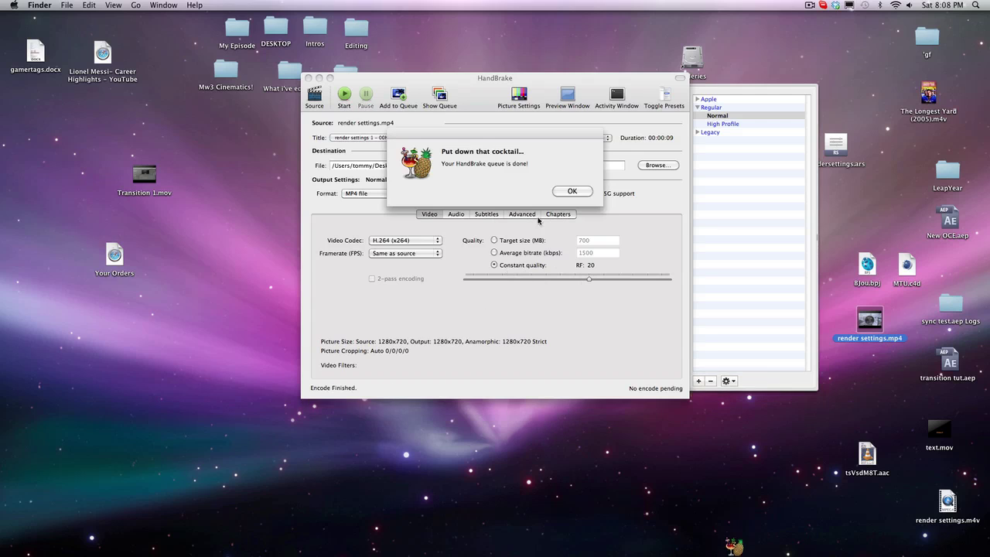
- Dismiss the queue-done notice and cycle the quality modes back to Constant Quality
left_click(576, 192)
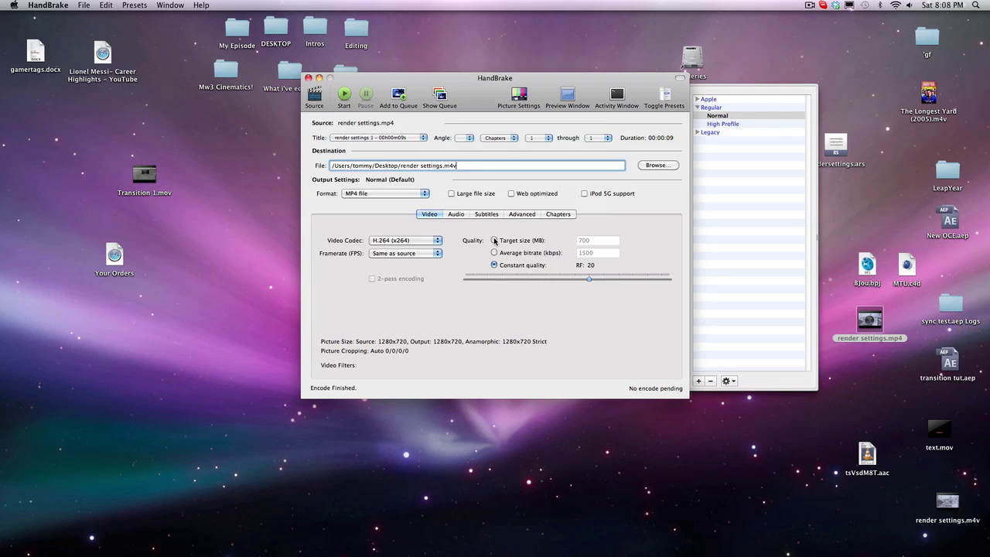
left_click(495, 240)
left_click(494, 252)
left_click(494, 265)
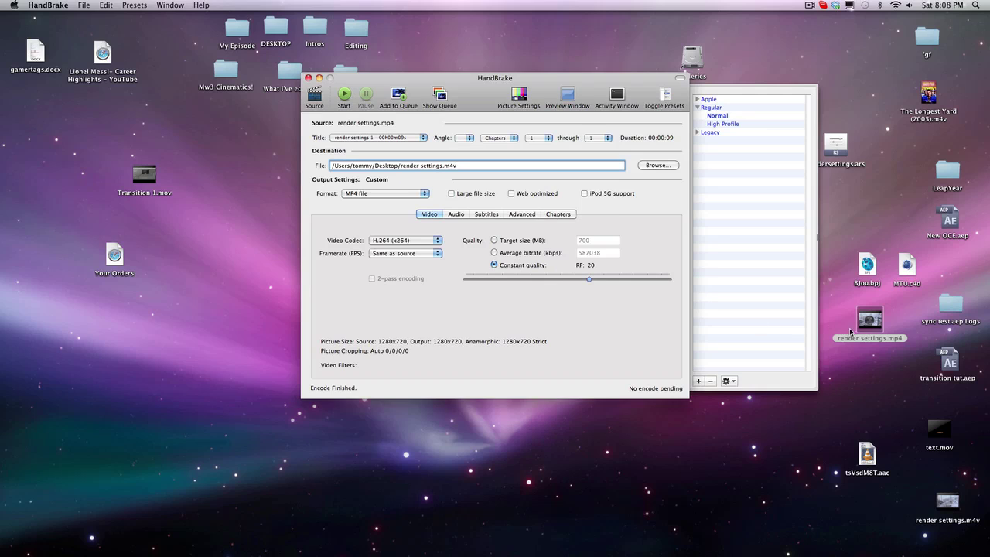
- Open Get Info for render settings.m4v and check its 9.2 MB file size
left_click_drag(949, 501, 875, 370)
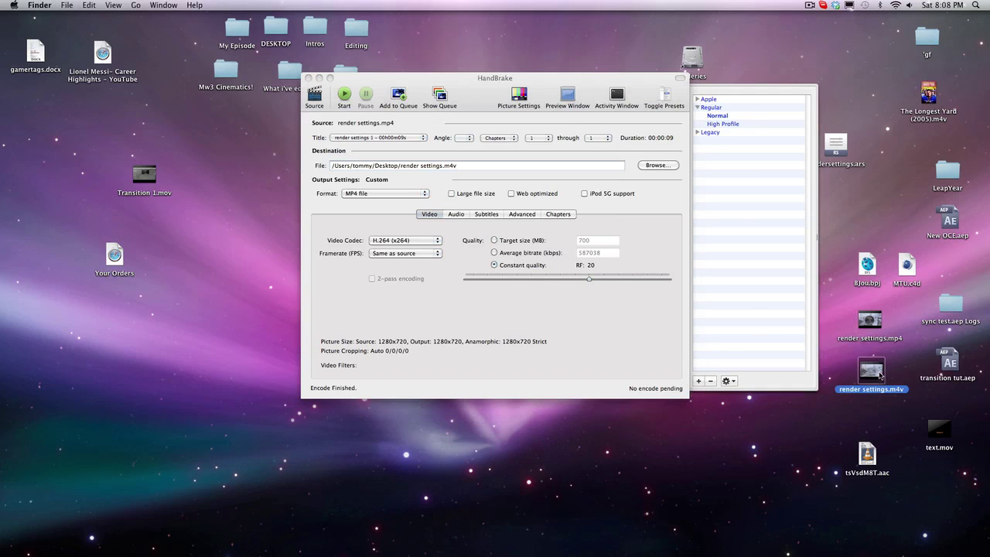
right_click(877, 372)
left_click(872, 319)
right_click(871, 371)
left_click(818, 413)
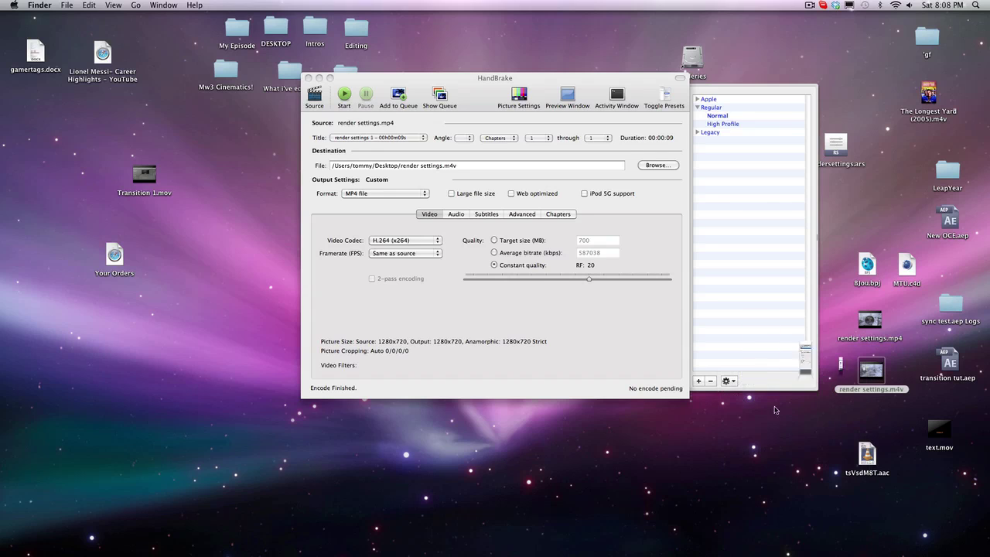
left_click_drag(41, 112, 59, 112)
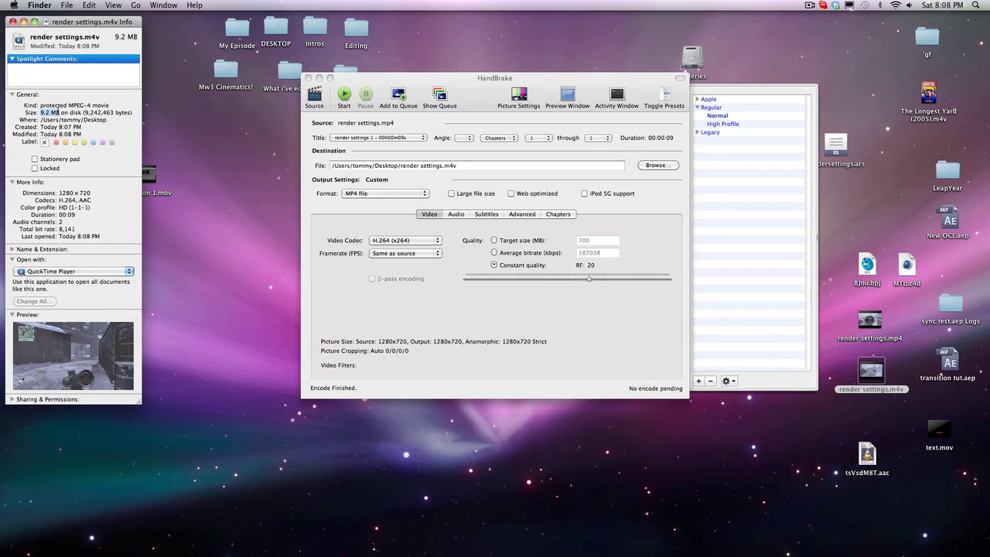